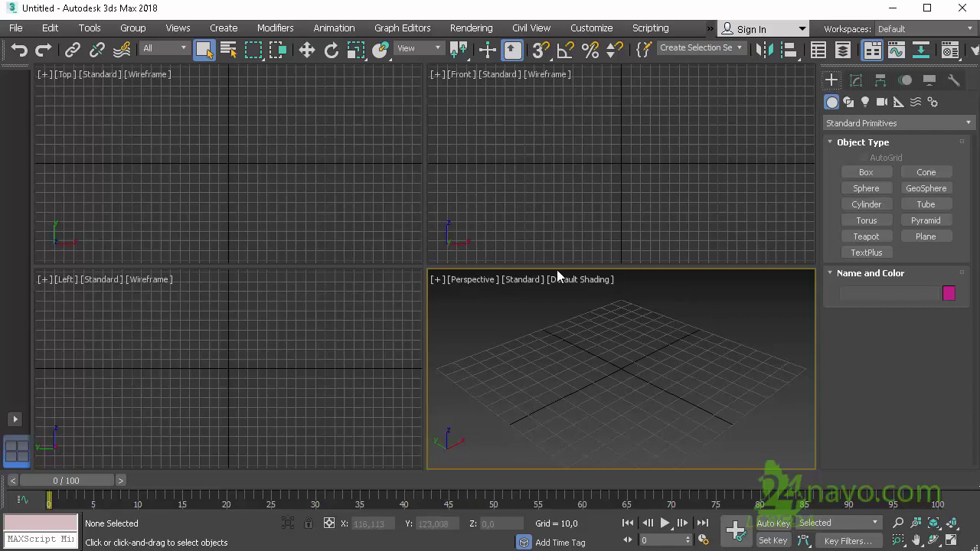
# - Create a teapot of radius 14,312 in the Perspective viewport and show its Modify parameters
pyautogui.click(873, 240)
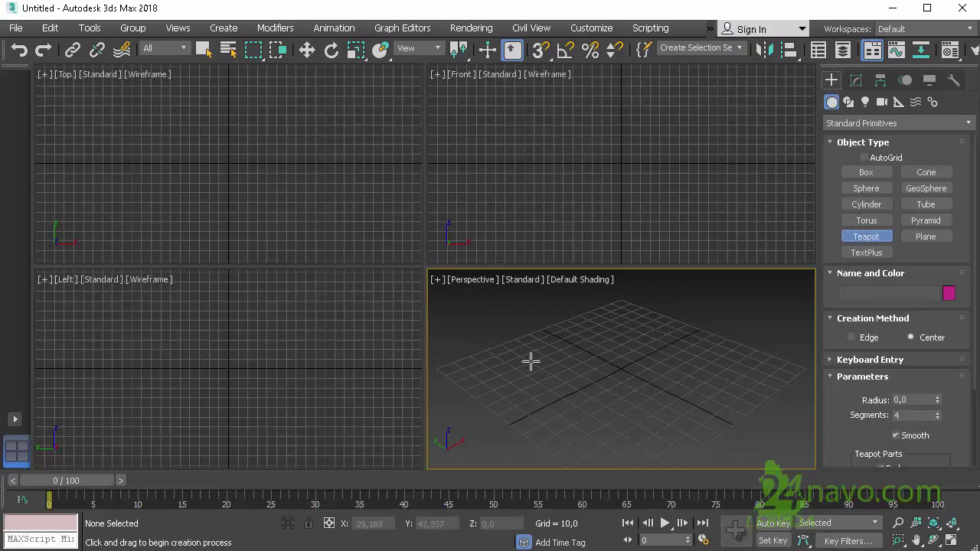
pyautogui.moveTo(532, 361); pyautogui.dragTo(551, 337)
pyautogui.rightClick(552, 337)
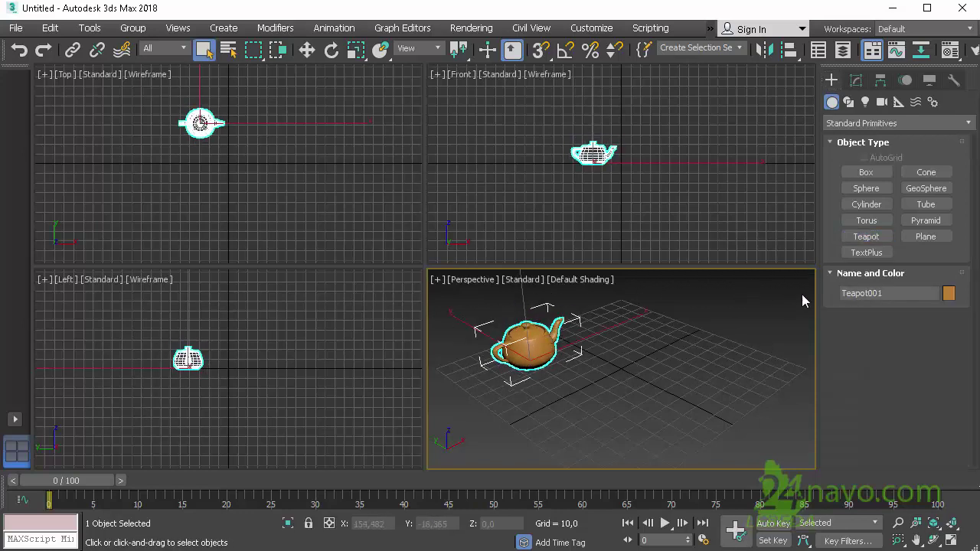
pyautogui.click(858, 80)
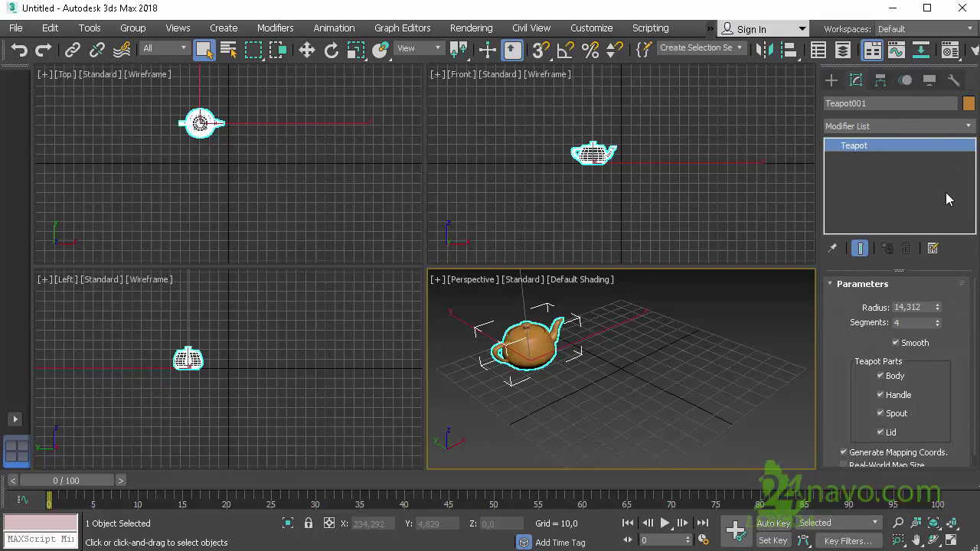
pyautogui.doubleClick(918, 307)
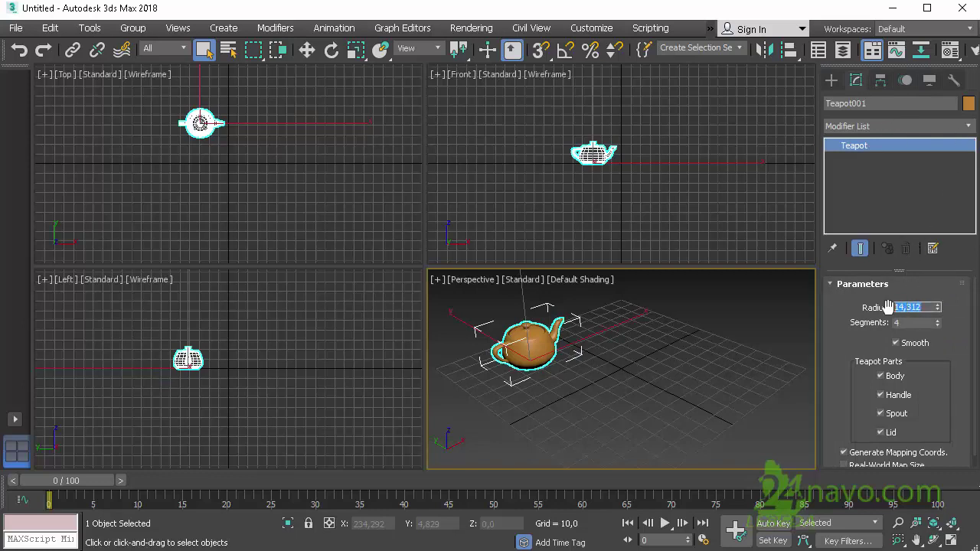
pyautogui.click(904, 307)
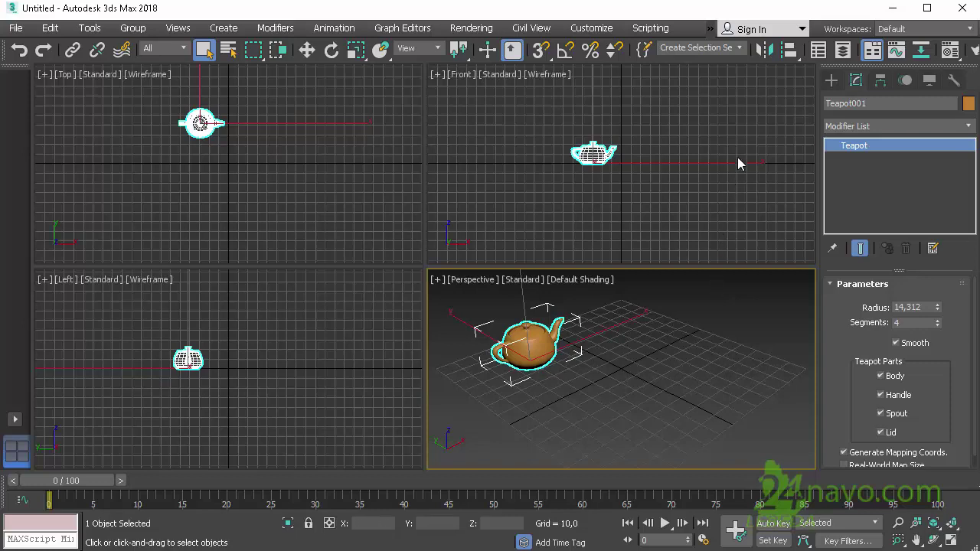
# - In Units Setup, set the display unit scale to Metric with Millimeters
pyautogui.click(596, 31)
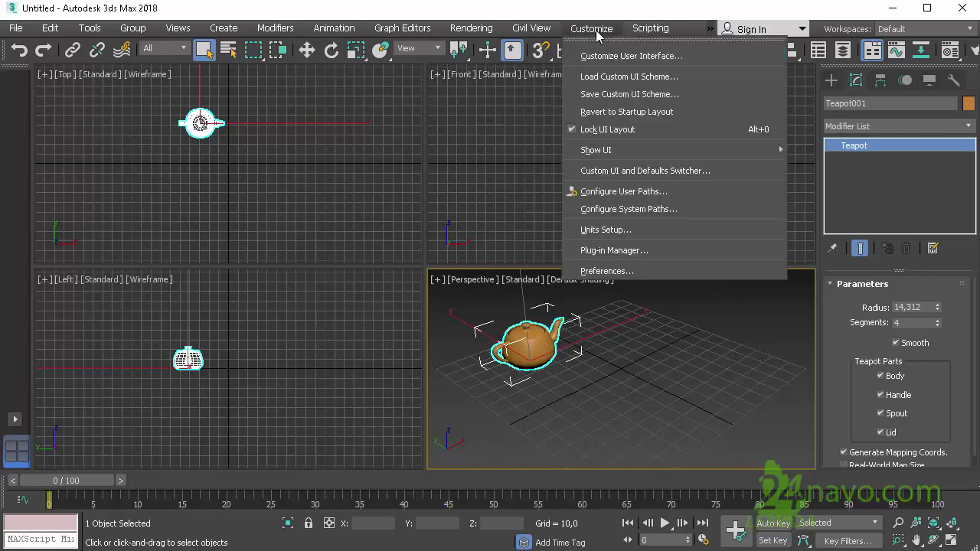
pyautogui.click(656, 230)
pyautogui.moveTo(506, 132); pyautogui.dragTo(320, 140)
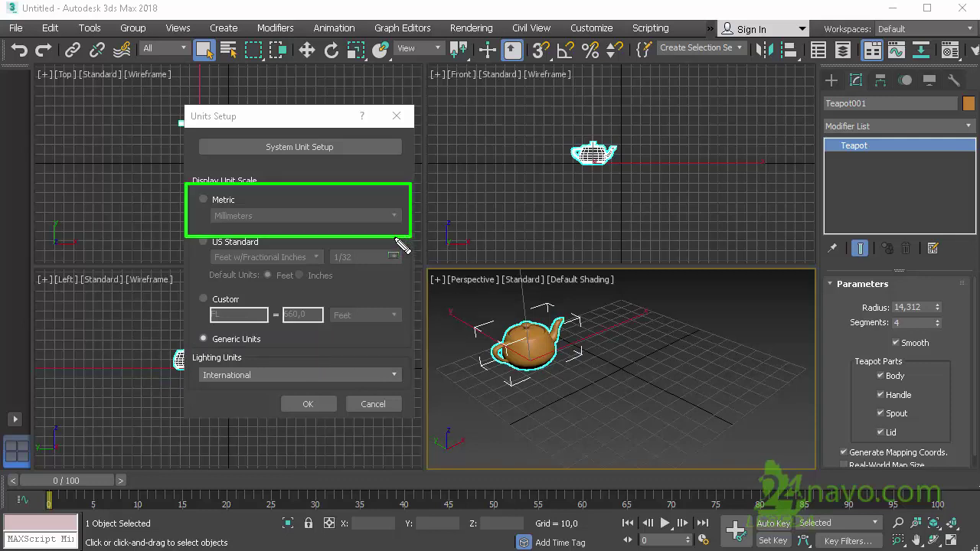
pyautogui.click(204, 200)
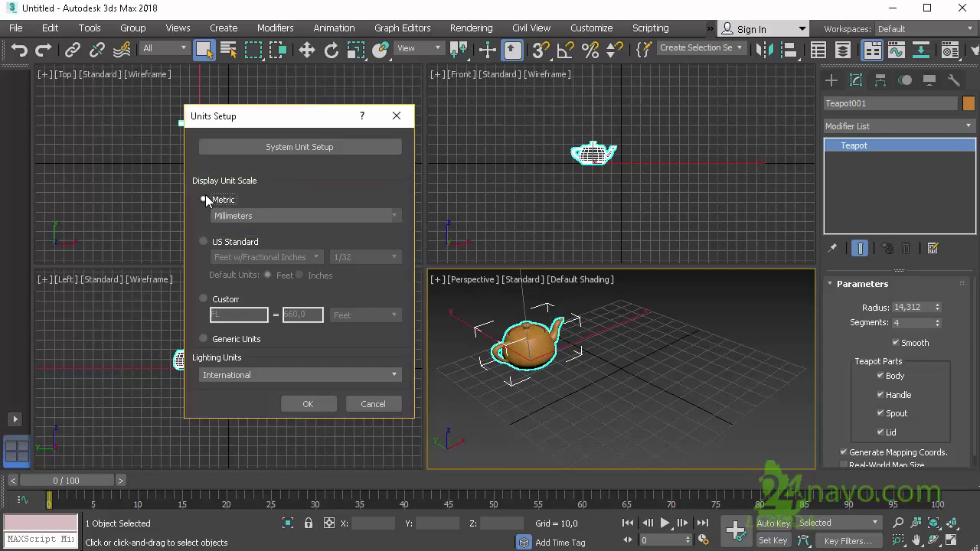
pyautogui.click(393, 216)
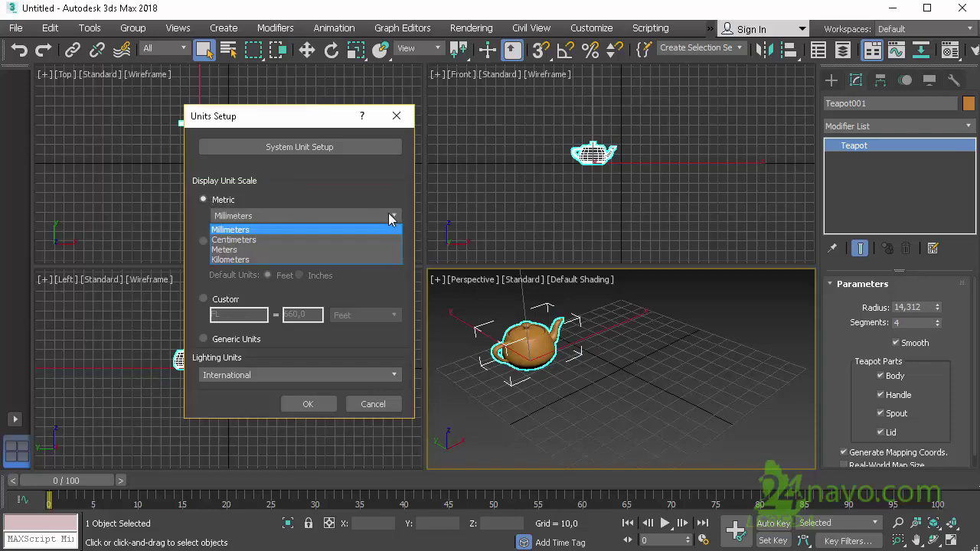
pyautogui.click(244, 231)
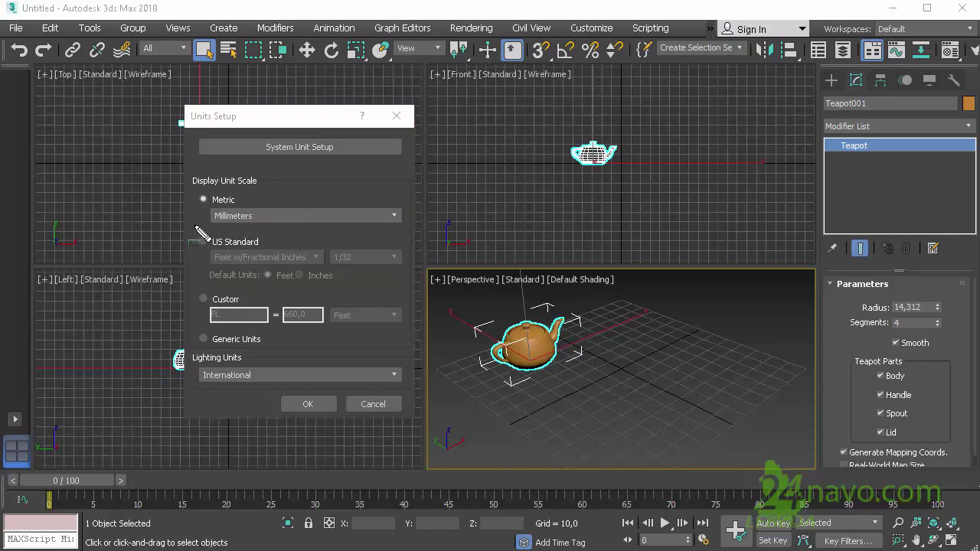
pyautogui.moveTo(217, 242); pyautogui.dragTo(407, 286)
# - Apply millimetre units, set the teapot radius to 1,0mm, and zoom all viewports to it
pyautogui.click(321, 406)
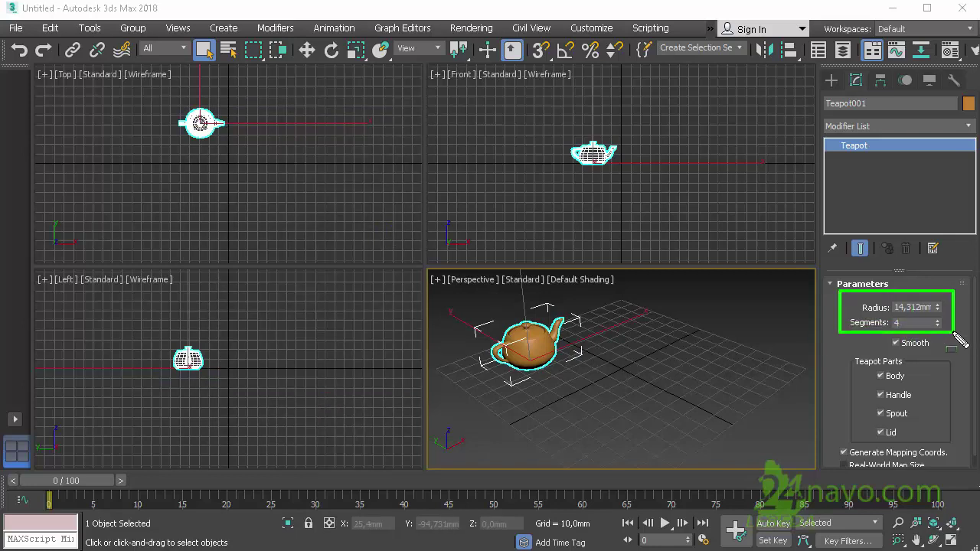
pyautogui.doubleClick(910, 308)
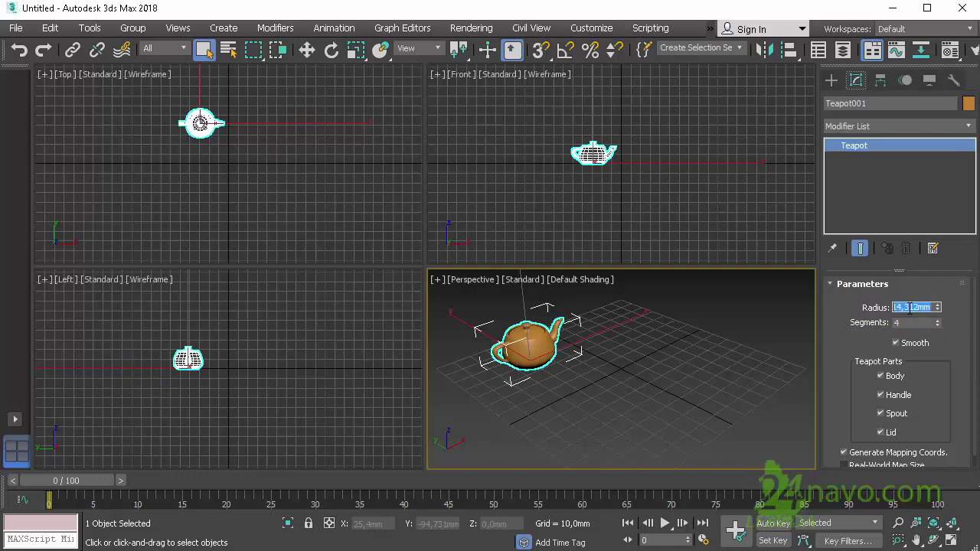
pyautogui.write('1')
pyautogui.press('Return')
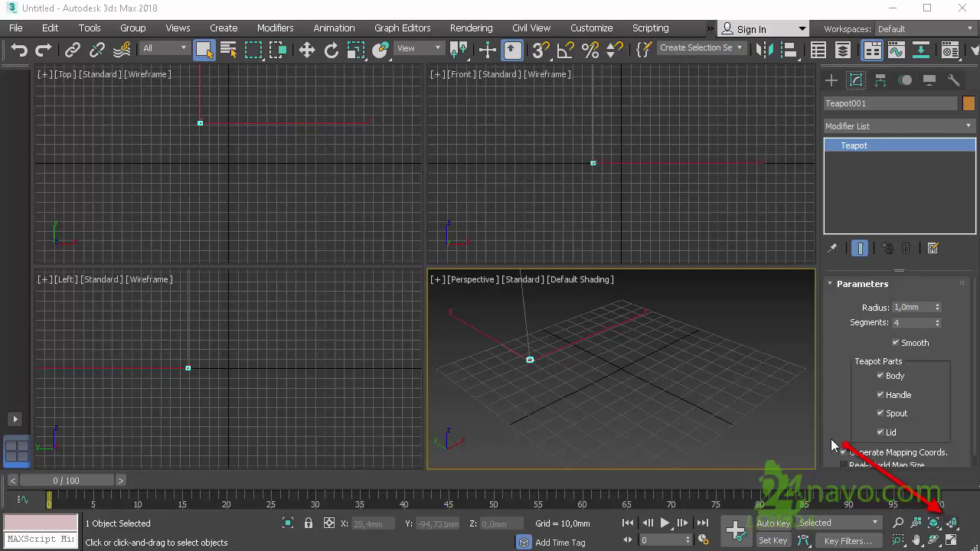
pyautogui.click(954, 524)
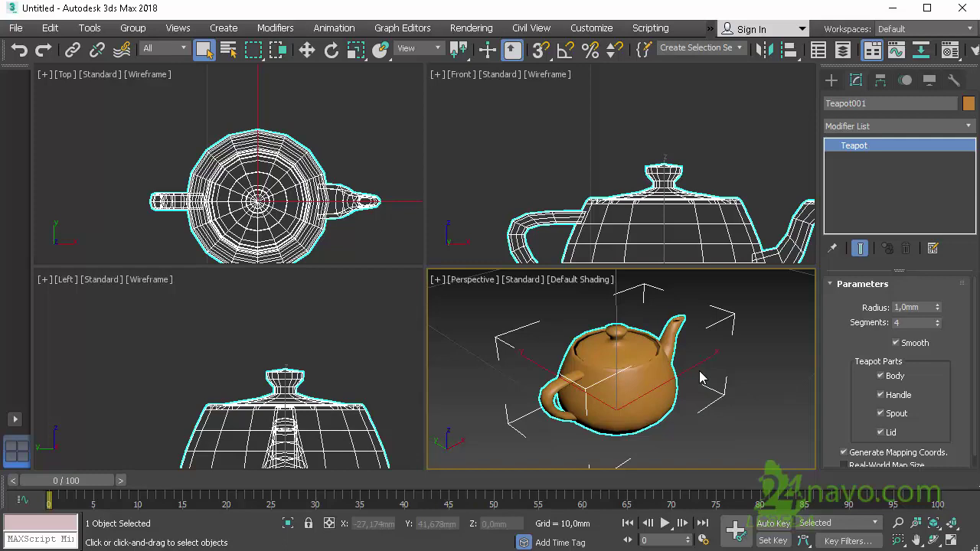
# - Reopen Units Setup and choose Generic Units as the display unit scale
pyautogui.click(600, 33)
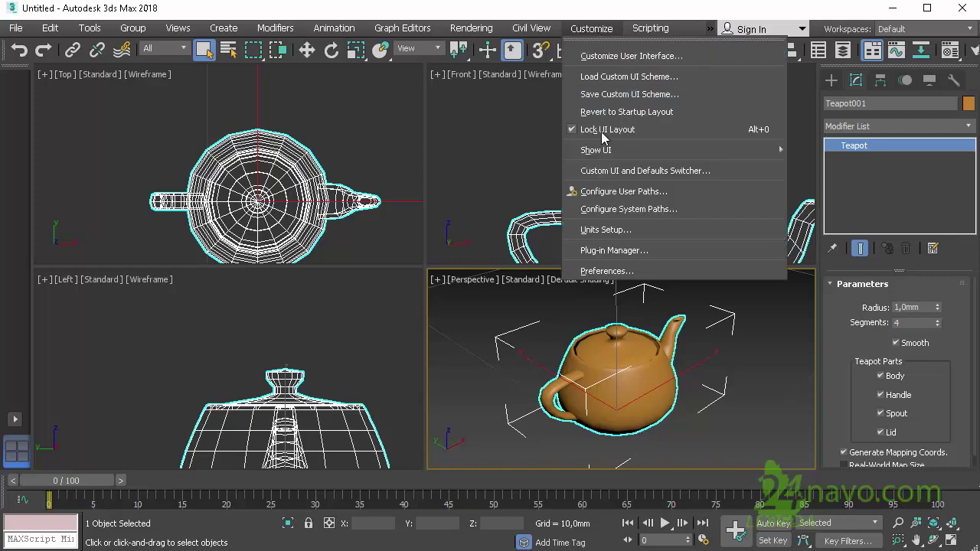
pyautogui.click(627, 230)
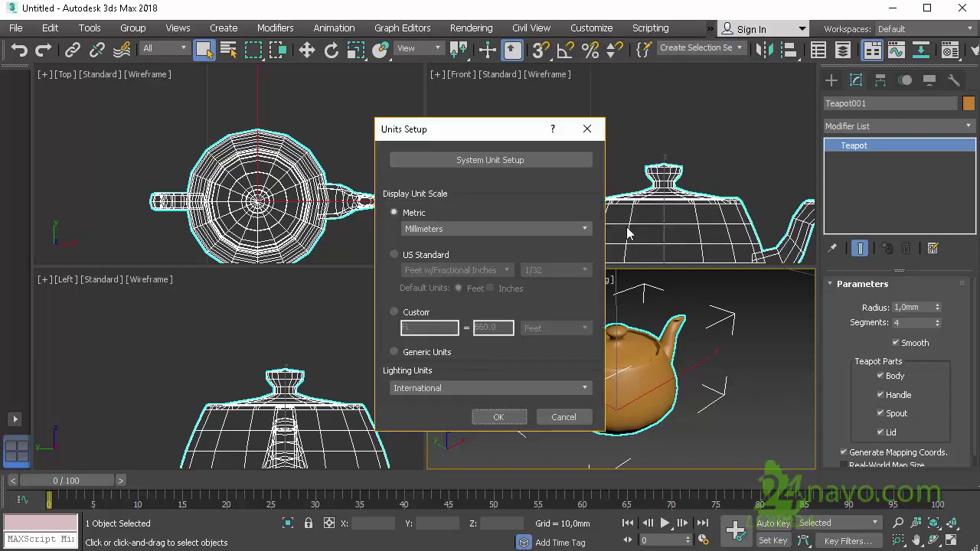
pyautogui.moveTo(521, 132); pyautogui.dragTo(462, 130)
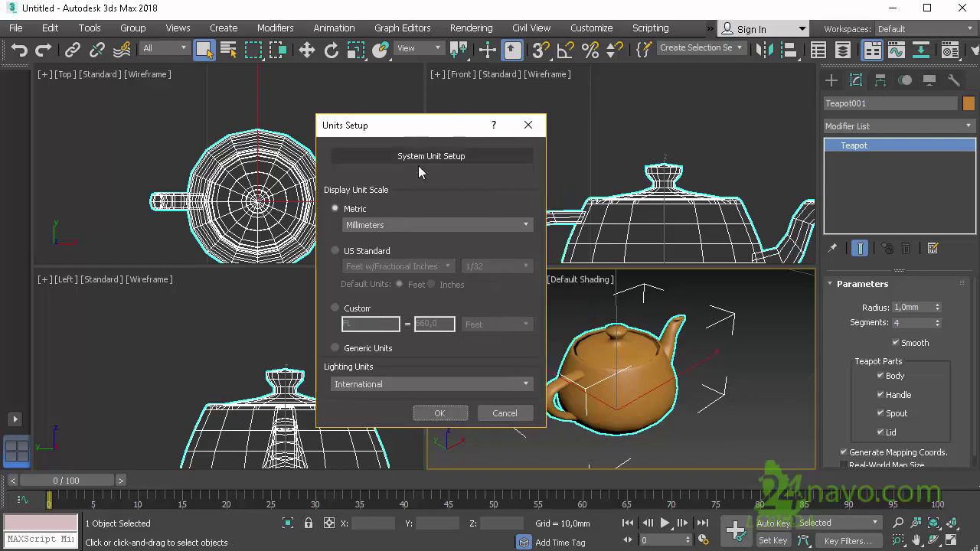
pyautogui.click(339, 350)
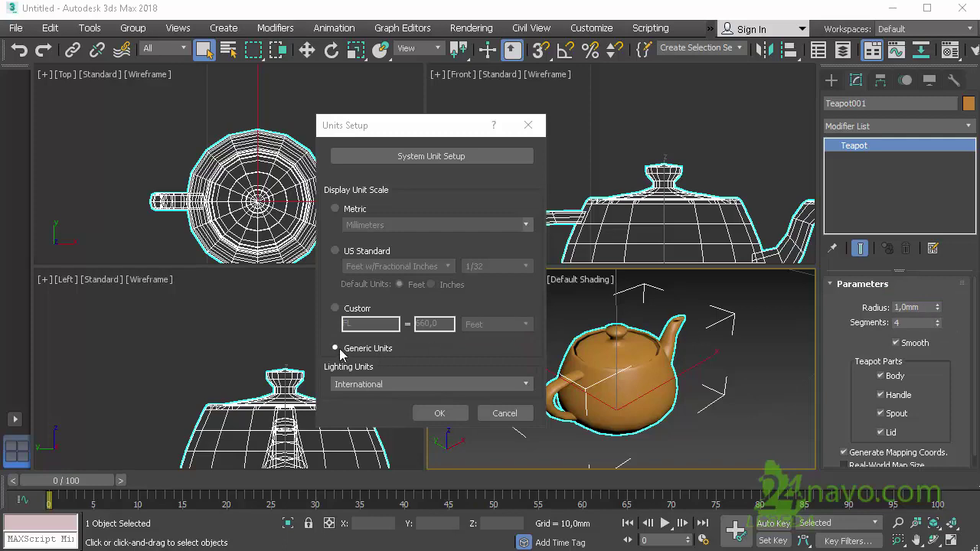
# - Apply generic units and check that the teapot's radius now reads plain 1,0
pyautogui.click(439, 413)
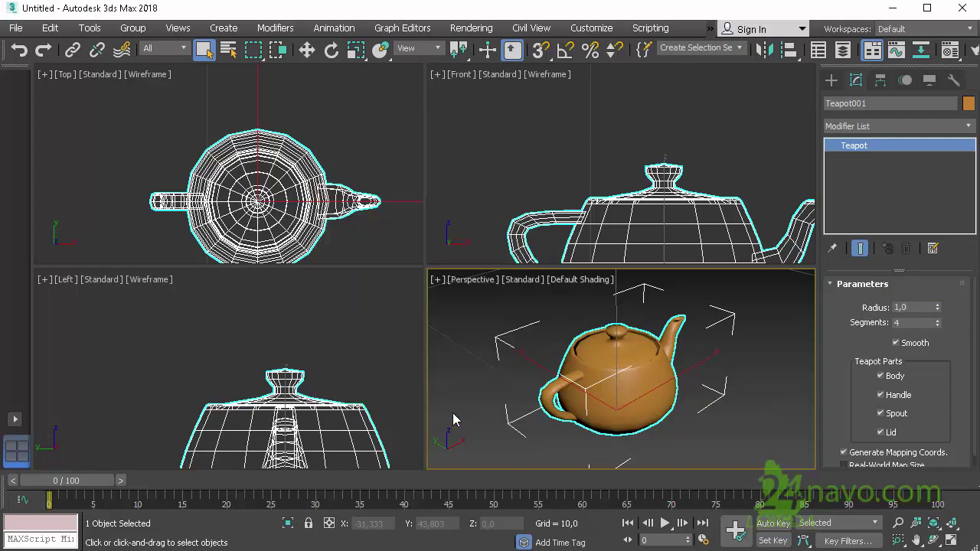
pyautogui.moveTo(917, 309); pyautogui.dragTo(892, 304)
pyautogui.click(913, 309)
pyautogui.doubleClick(912, 308)
# - Reopen Units Setup and bring up System Unit Setup, showing 1 Unit = 1,0 Millimeters
pyautogui.click(594, 31)
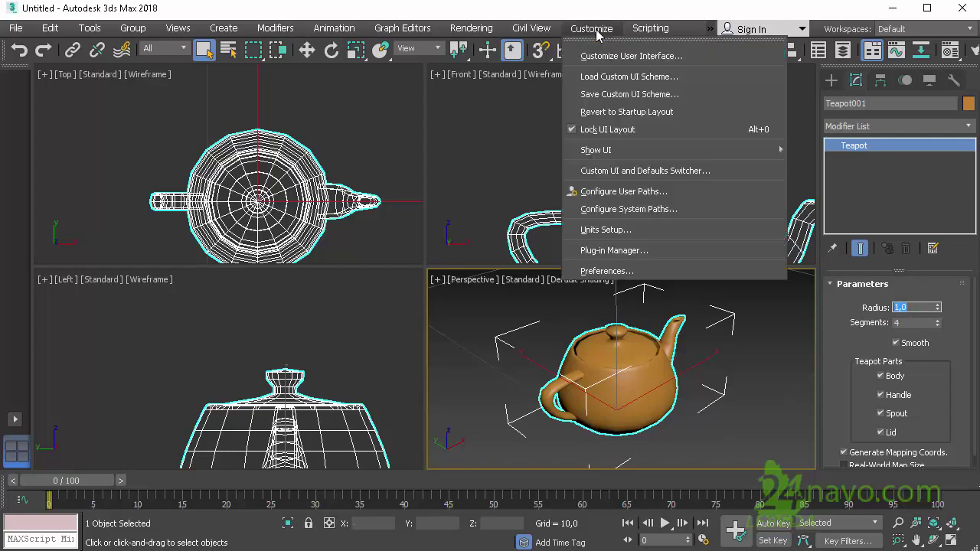
pyautogui.click(609, 231)
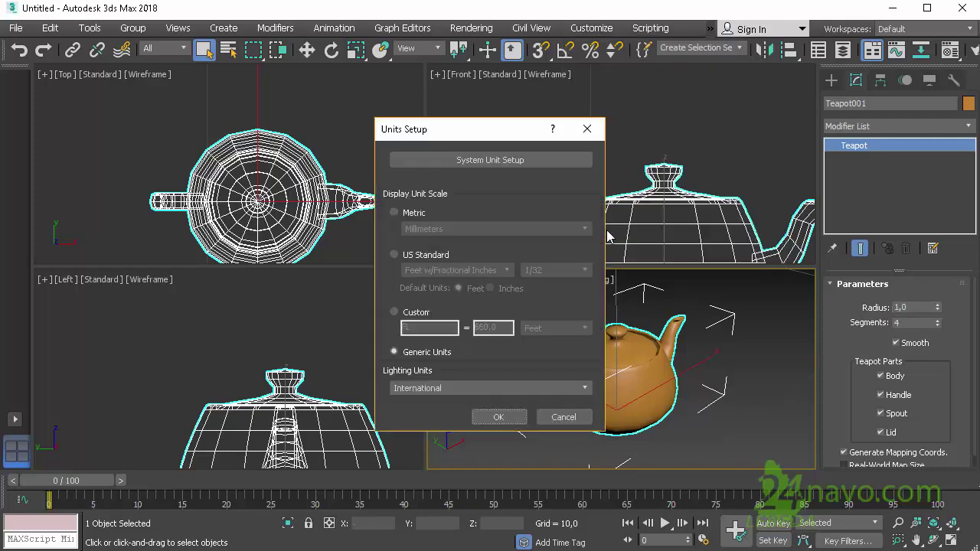
pyautogui.moveTo(495, 138); pyautogui.dragTo(401, 119)
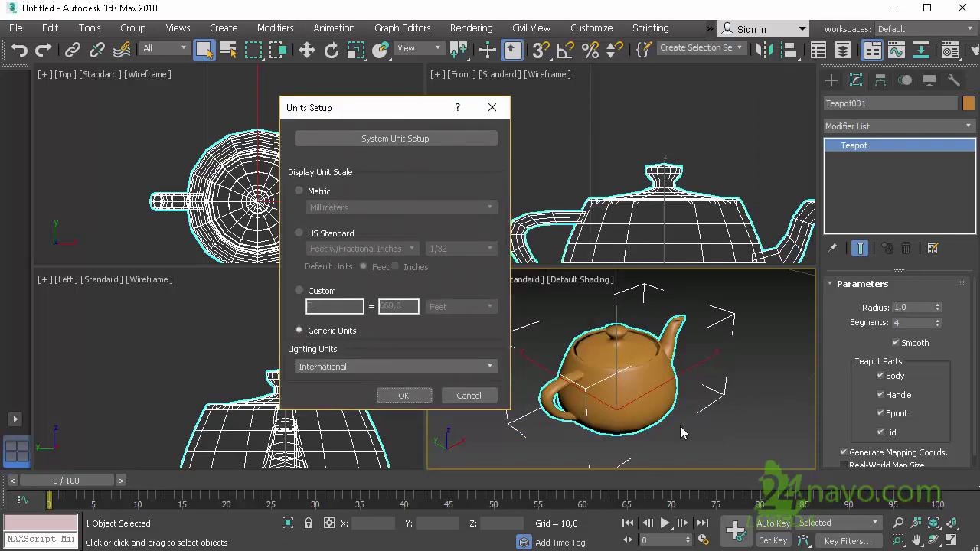
pyautogui.moveTo(287, 321)
pyautogui.mouseDown()
pyautogui.moveTo(458, 363)
pyautogui.moveTo(496, 351)
pyautogui.mouseUp()
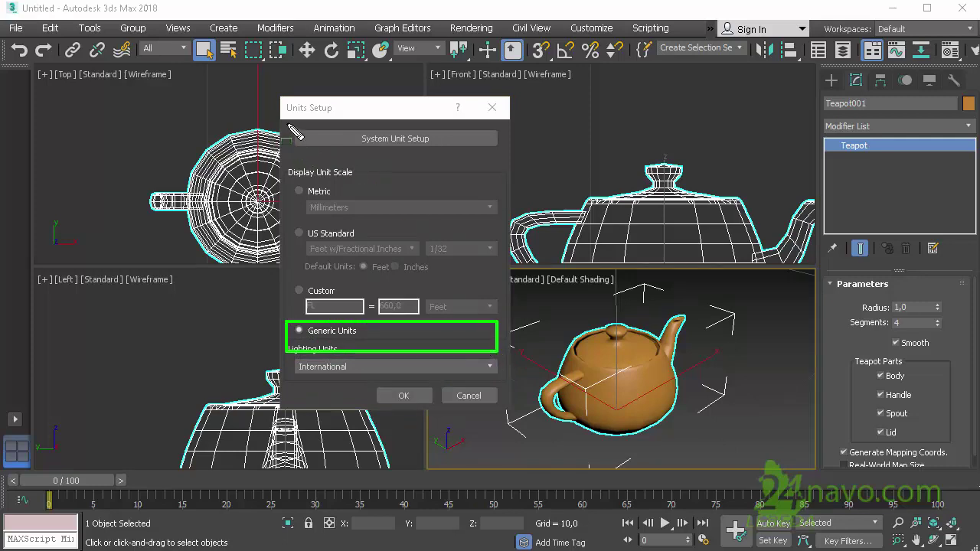
pyautogui.moveTo(287, 122)
pyautogui.mouseDown()
pyautogui.moveTo(307, 135)
pyautogui.moveTo(504, 157)
pyautogui.mouseUp()
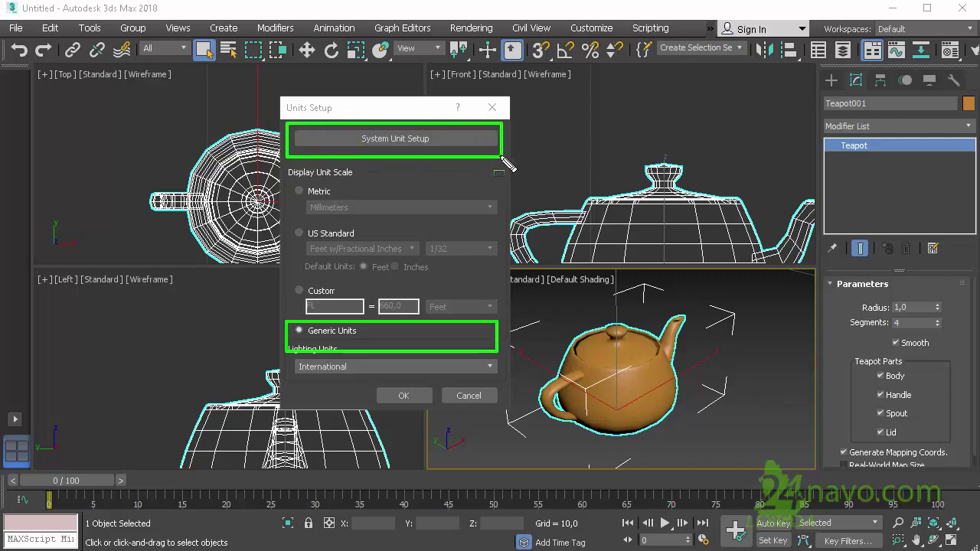
pyautogui.click(439, 139)
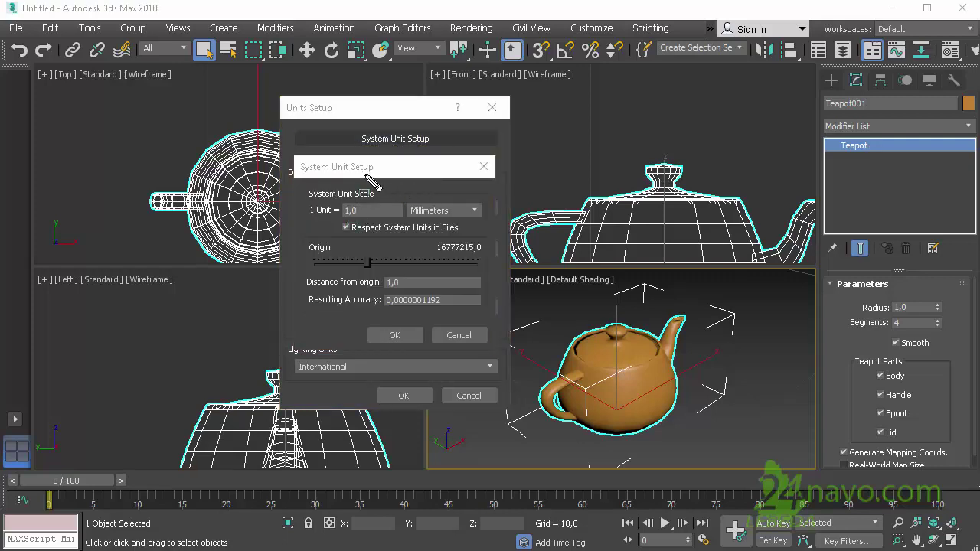
# - Close System Unit Setup, switch display units to Metric Millimeters, and check the 1,0mm radius
pyautogui.moveTo(329, 202); pyautogui.dragTo(498, 232)
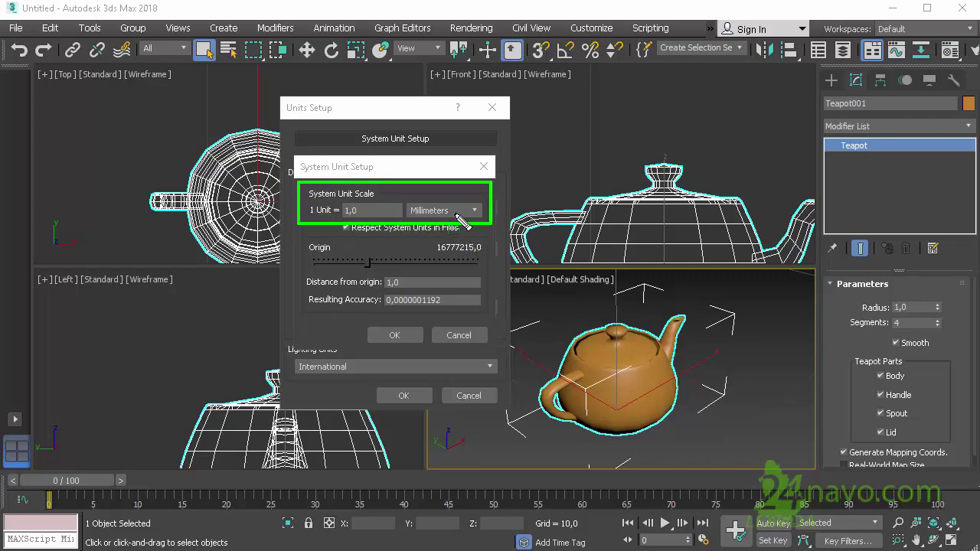
pyautogui.moveTo(862, 292); pyautogui.dragTo(950, 316)
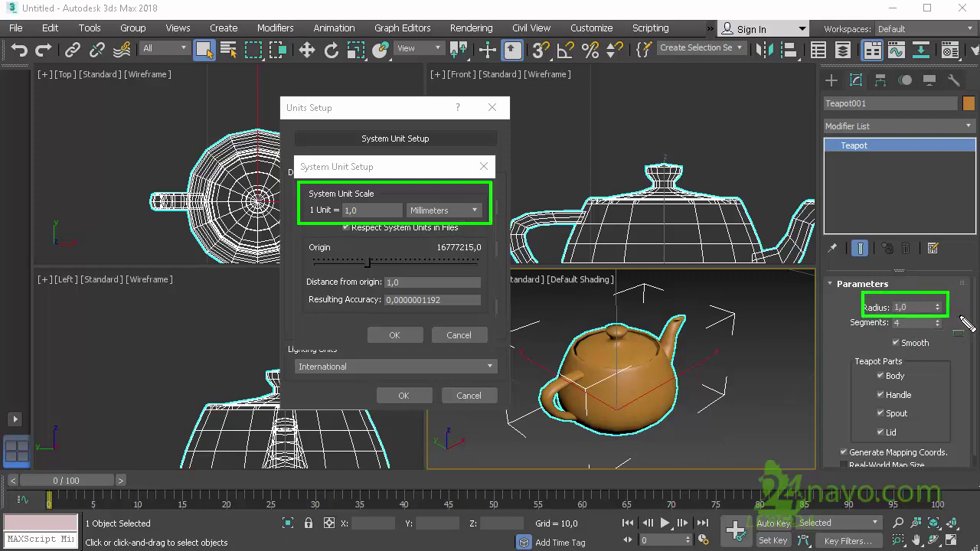
pyautogui.press('Escape')
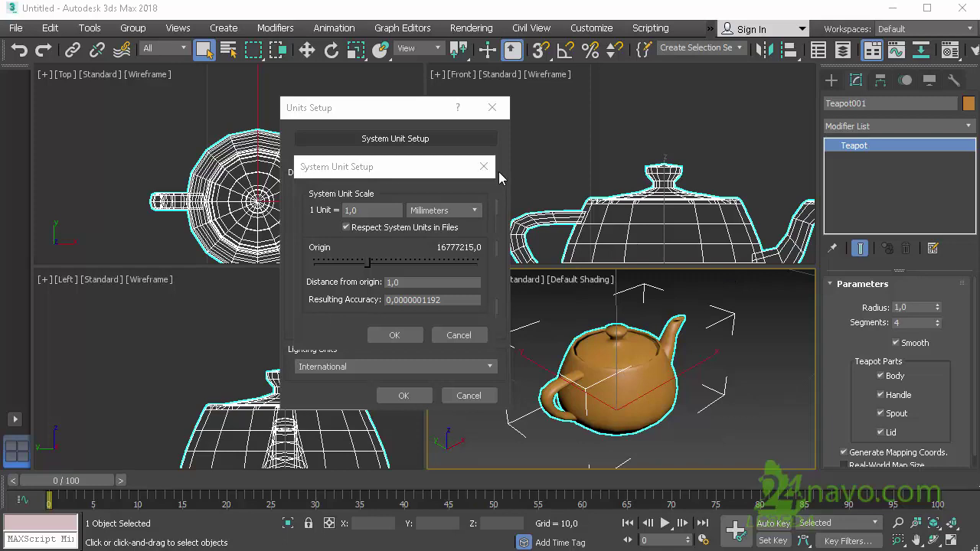
pyautogui.click(484, 167)
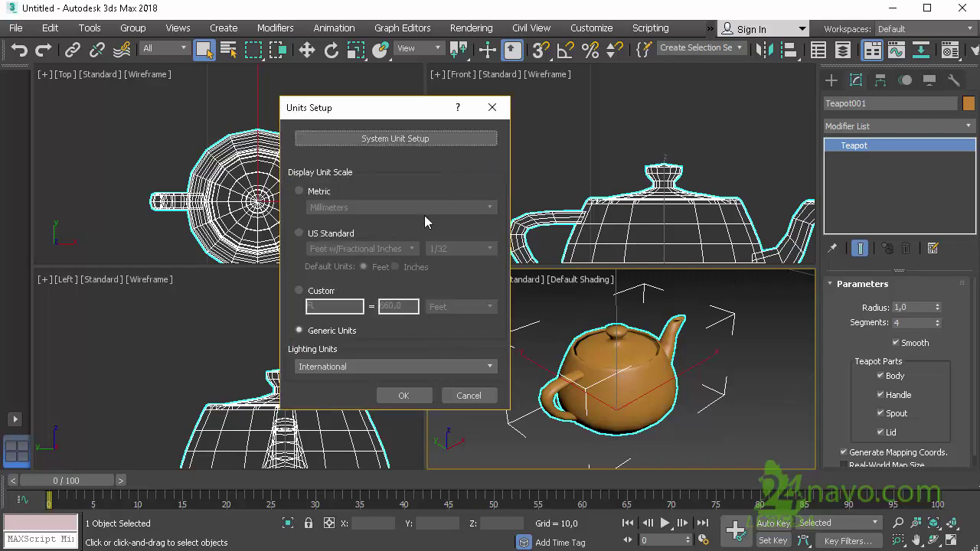
pyautogui.click(301, 191)
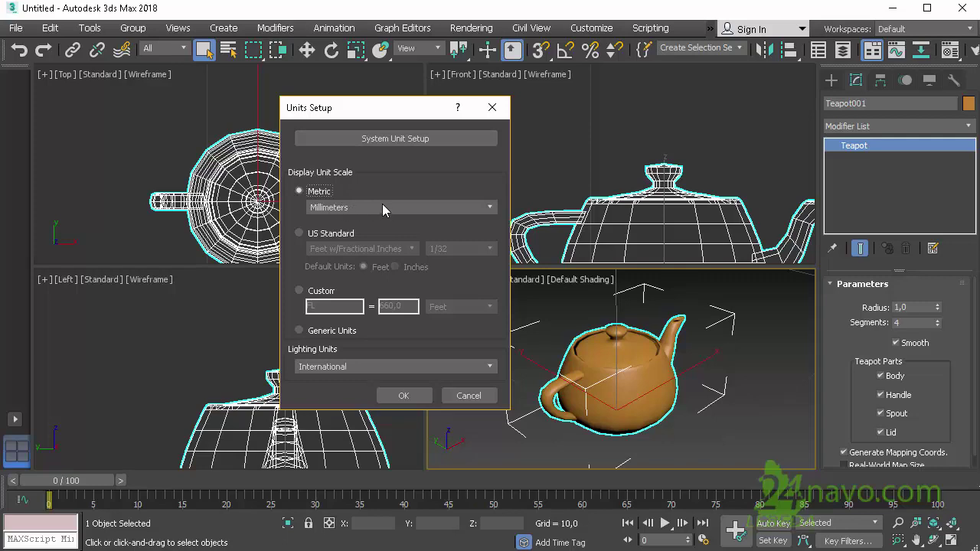
pyautogui.click(405, 396)
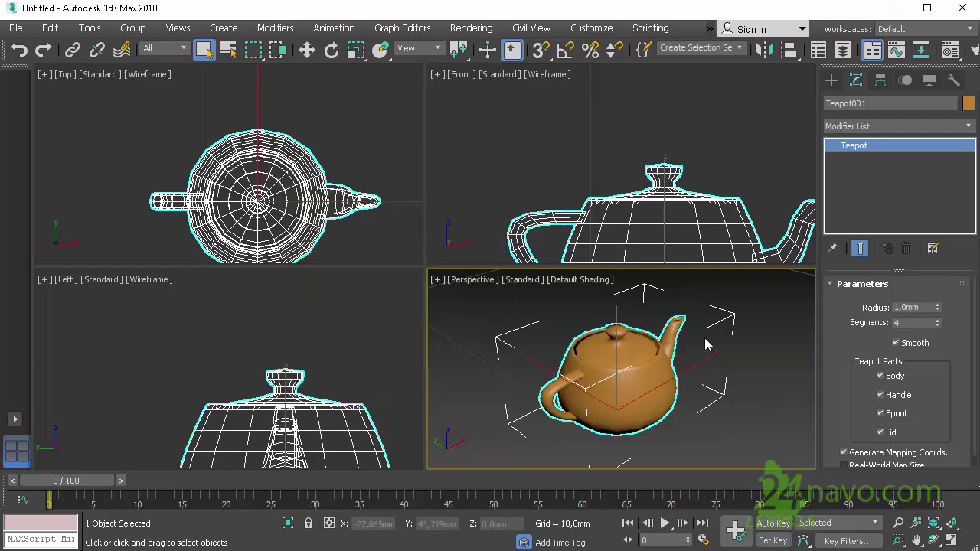
pyautogui.doubleClick(907, 307)
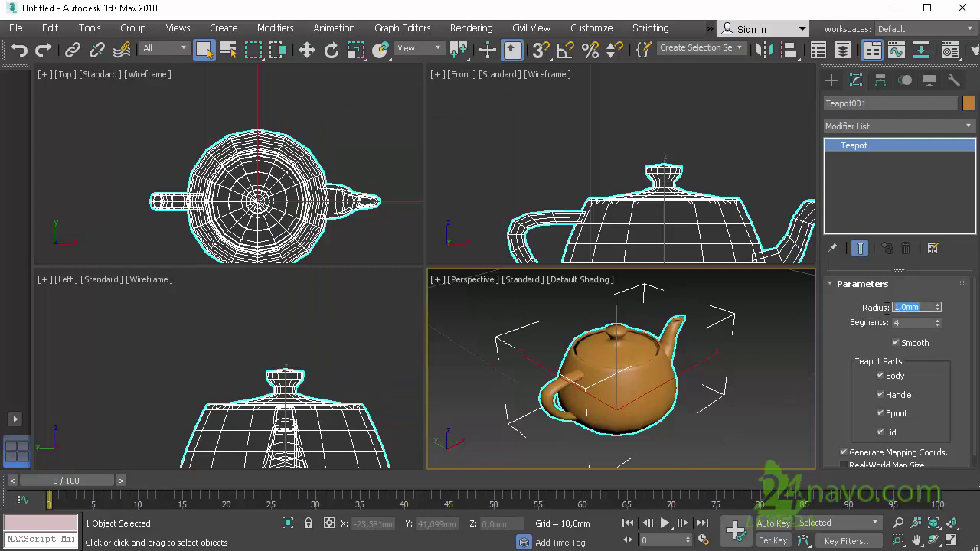
# - Change the system unit scale to 1 Unit = 5 Millimeters and confirm it
pyautogui.click(588, 29)
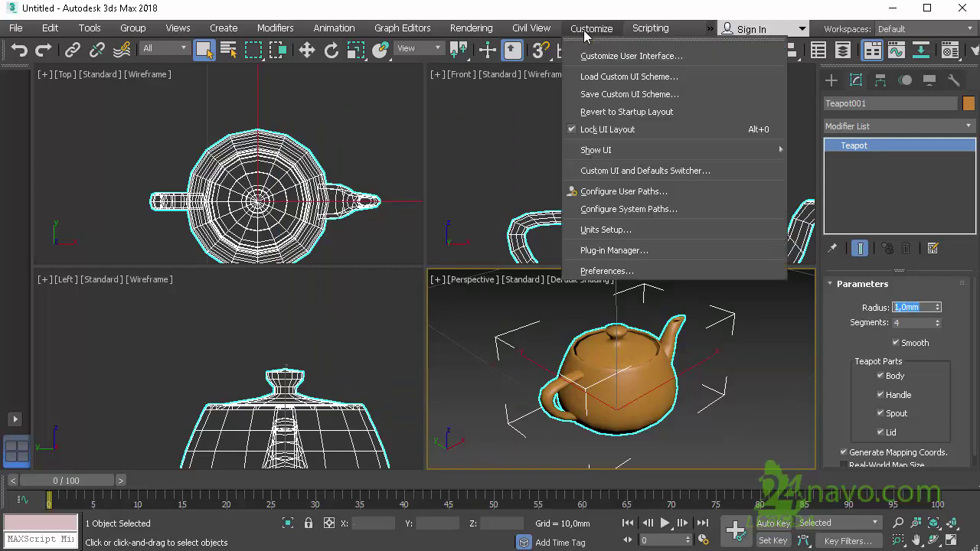
pyautogui.click(609, 232)
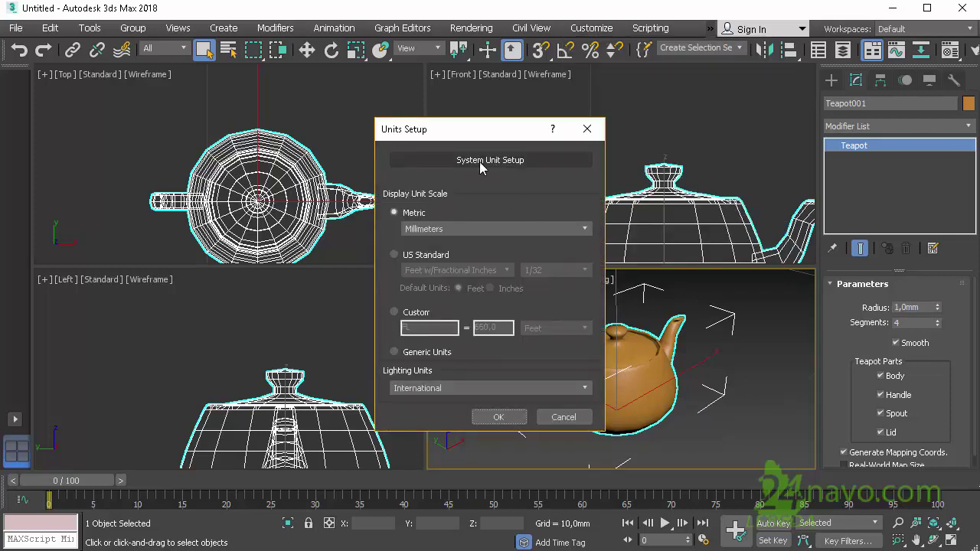
pyautogui.click(522, 165)
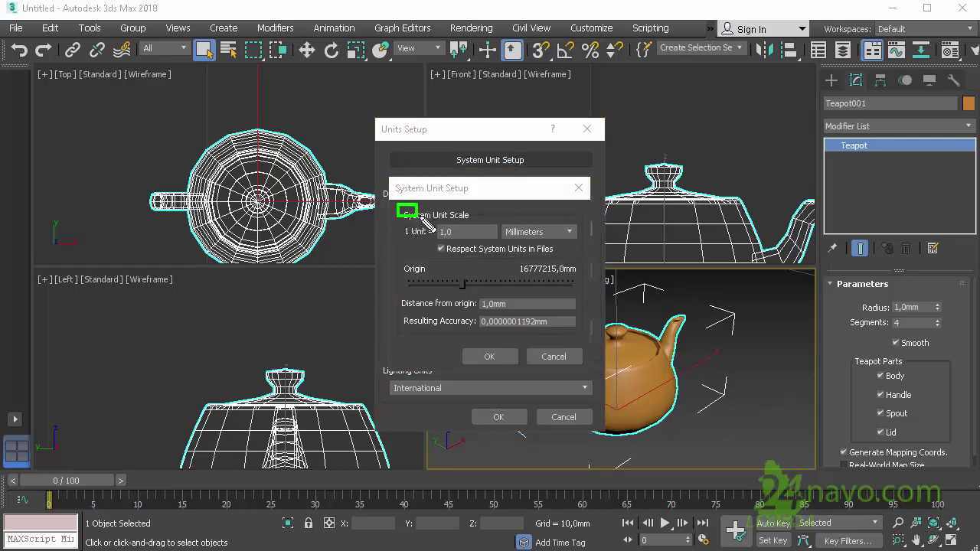
pyautogui.moveTo(421, 220); pyautogui.dragTo(481, 223)
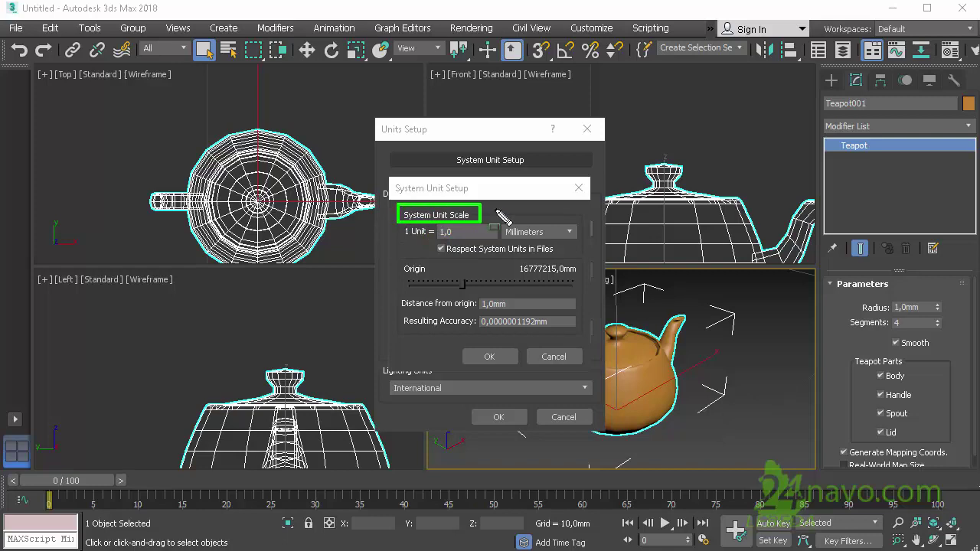
pyautogui.press('Escape')
pyautogui.moveTo(449, 231); pyautogui.dragTo(438, 232)
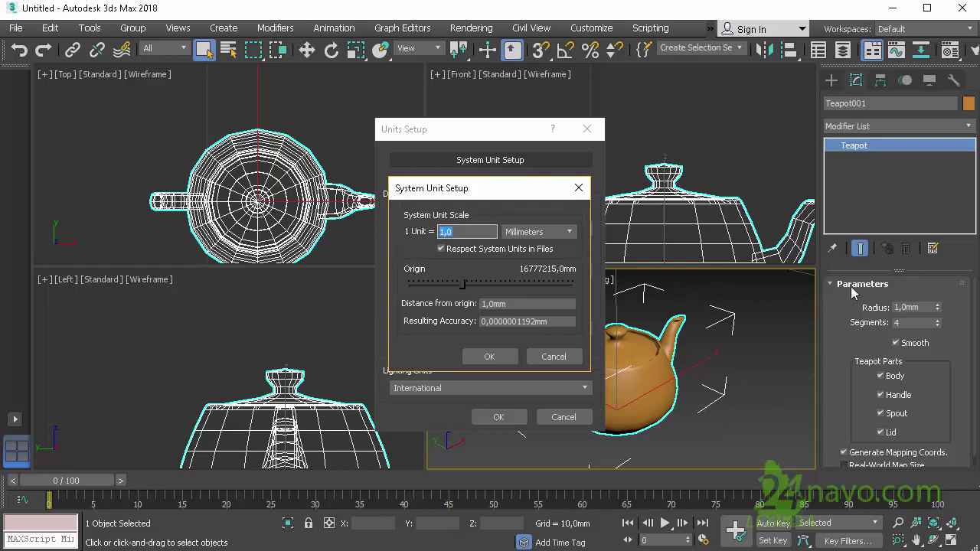
pyautogui.click(922, 309)
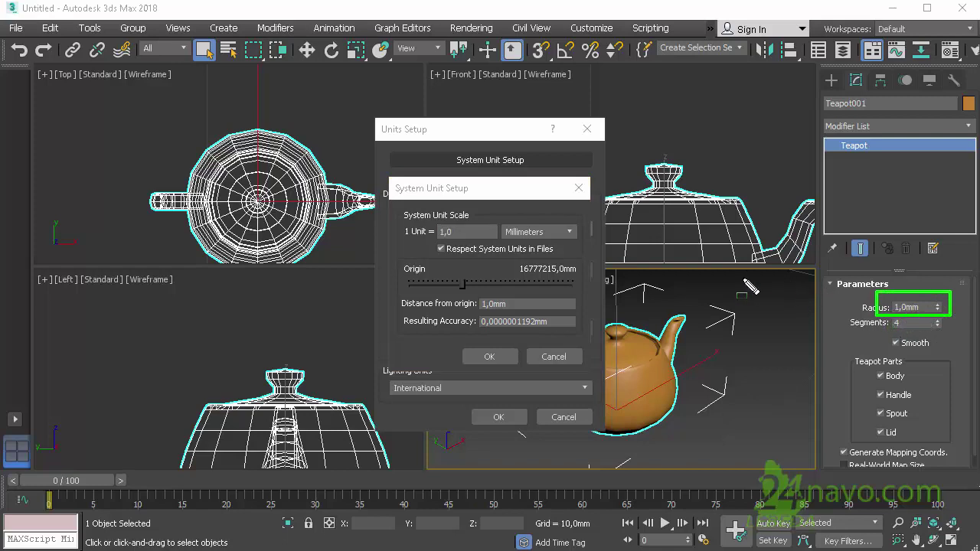
pyautogui.moveTo(462, 229); pyautogui.dragTo(432, 230)
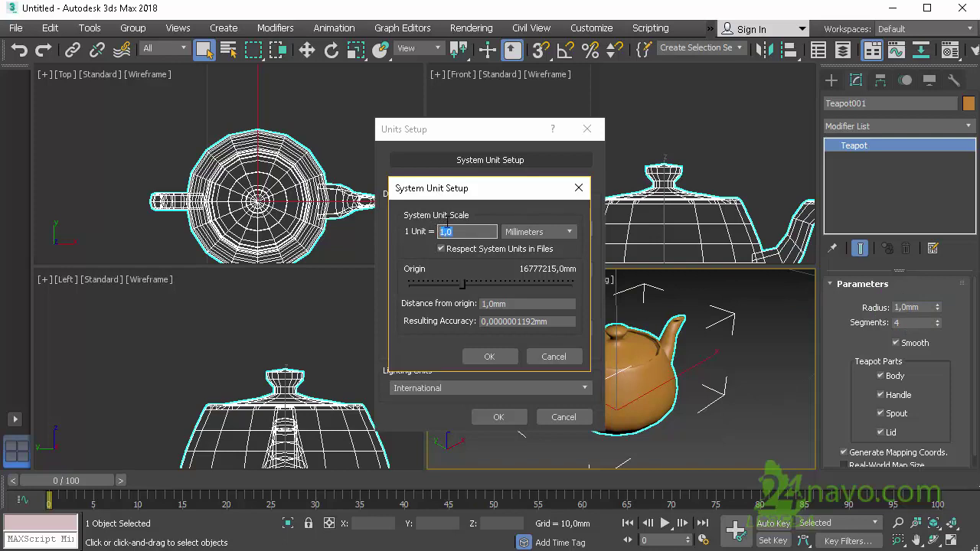
pyautogui.write('5')
pyautogui.click(490, 356)
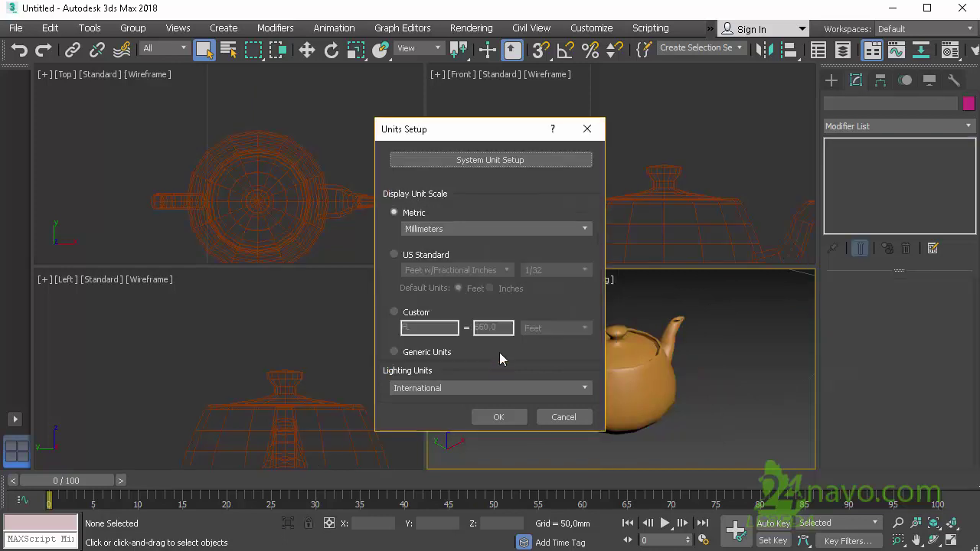
# - Close Units Setup, select the teapot, and check that its radius reads 5,0mm
pyautogui.click(500, 417)
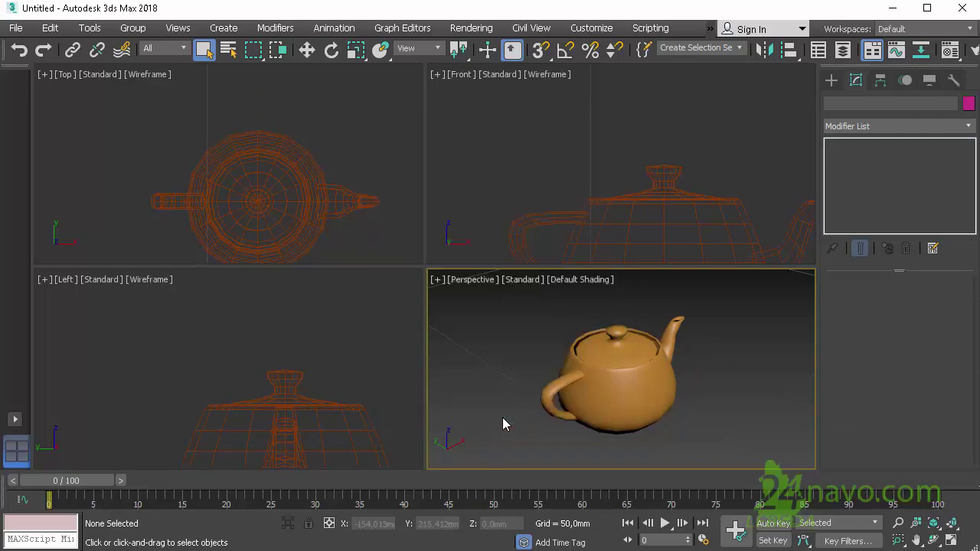
pyautogui.click(613, 365)
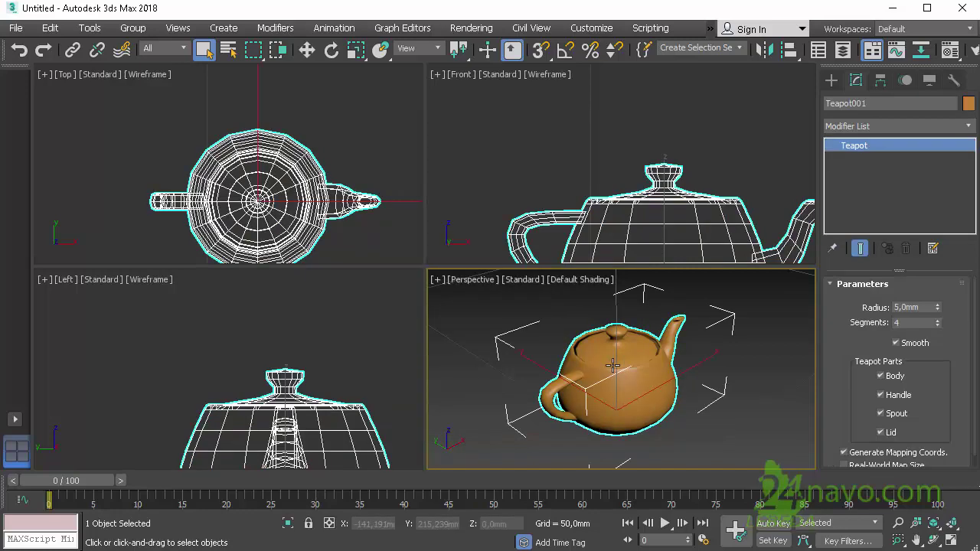
pyautogui.moveTo(924, 305); pyautogui.dragTo(896, 307)
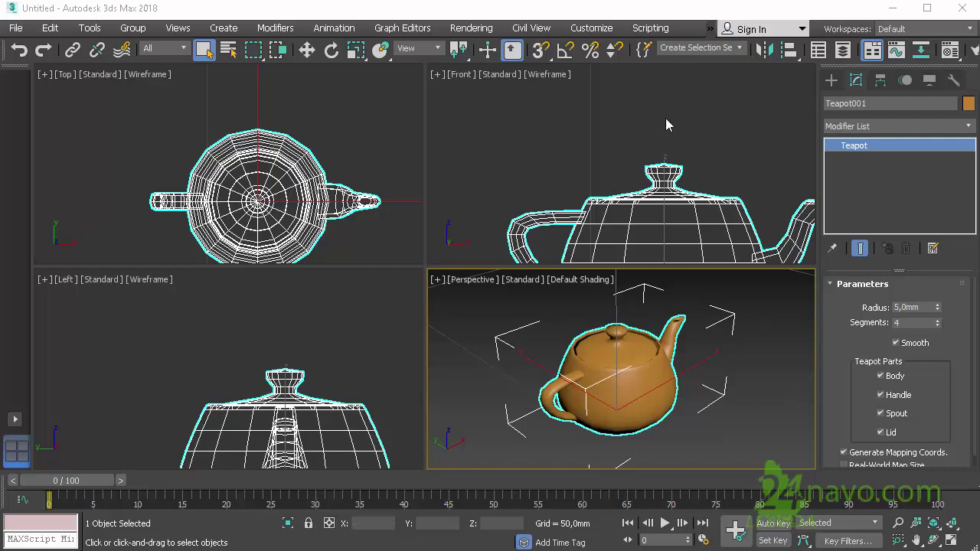
# - Set the system unit to 1 Unit = 1 Centimeters and confirm both unit dialogs
pyautogui.click(594, 28)
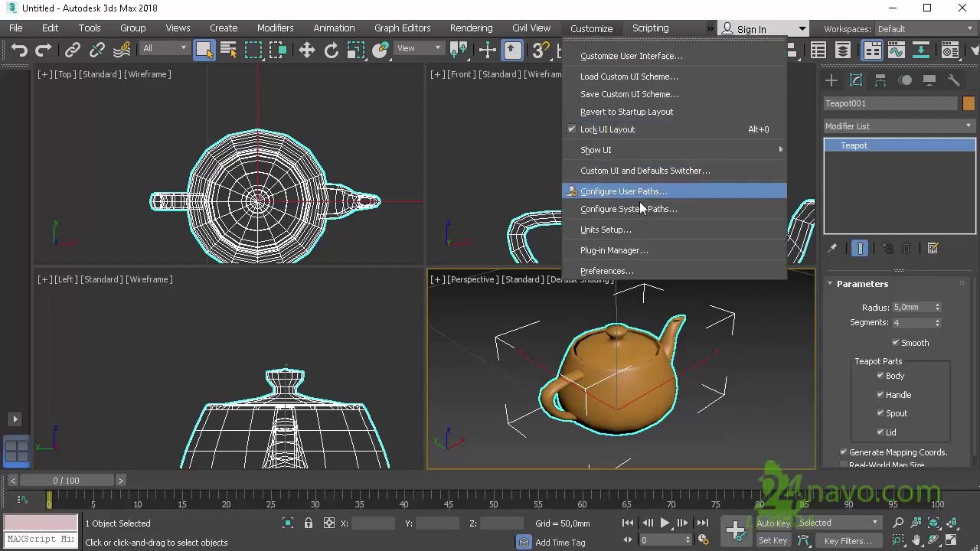
pyautogui.click(649, 230)
pyautogui.moveTo(534, 134); pyautogui.dragTo(445, 123)
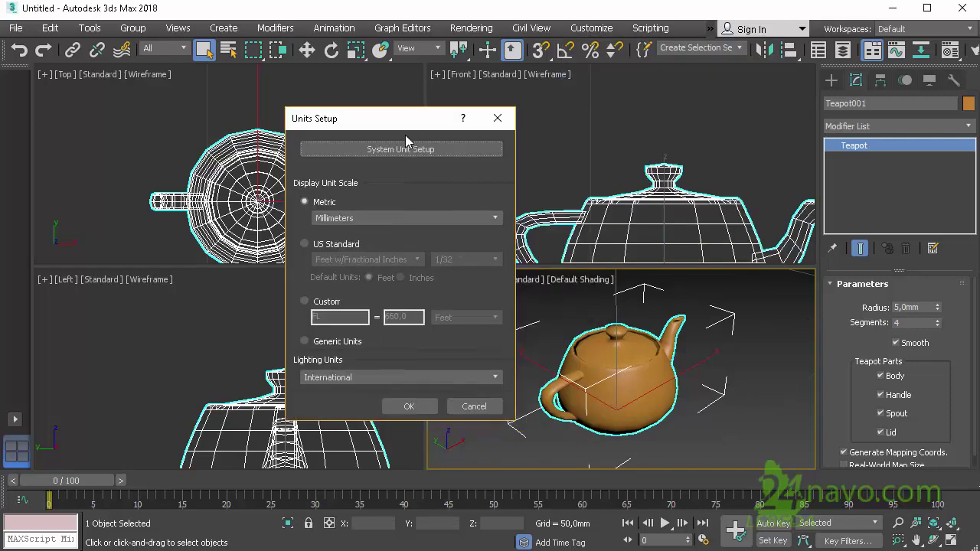
pyautogui.click(431, 151)
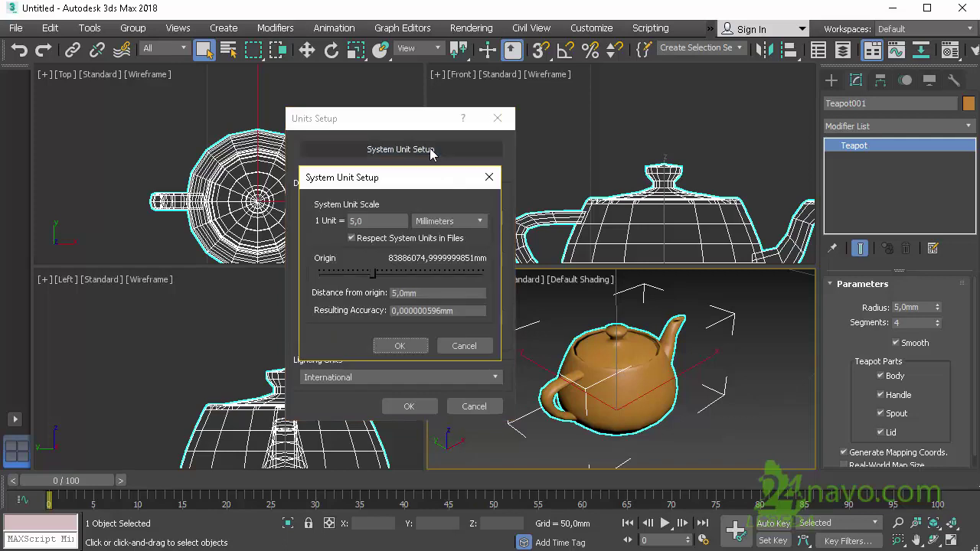
pyautogui.doubleClick(388, 219)
pyautogui.write('1')
pyautogui.click(473, 222)
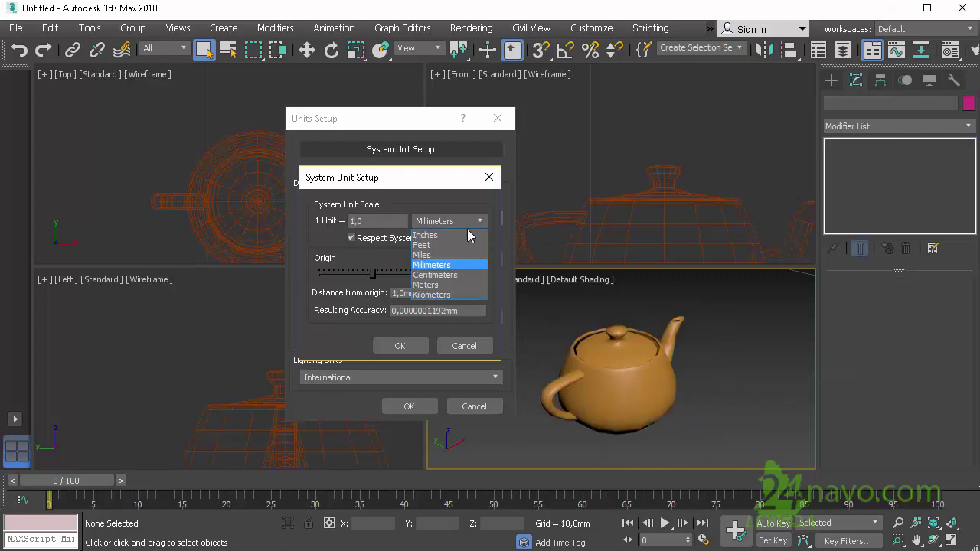
pyautogui.click(448, 275)
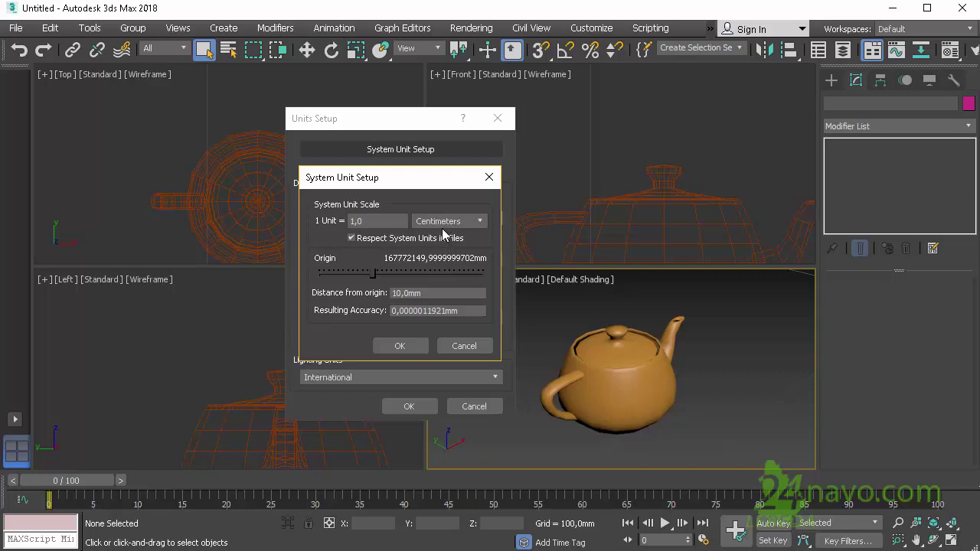
pyautogui.click(412, 346)
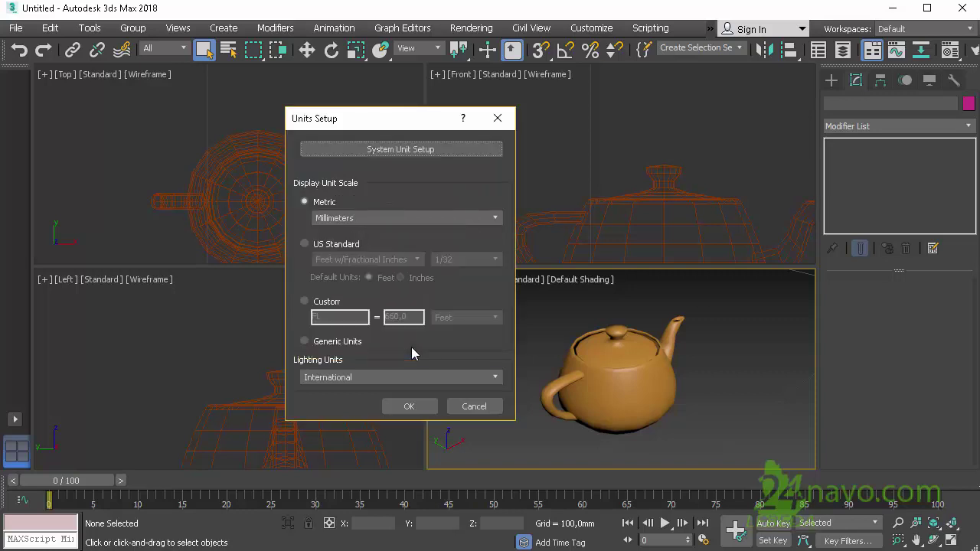
pyautogui.click(419, 405)
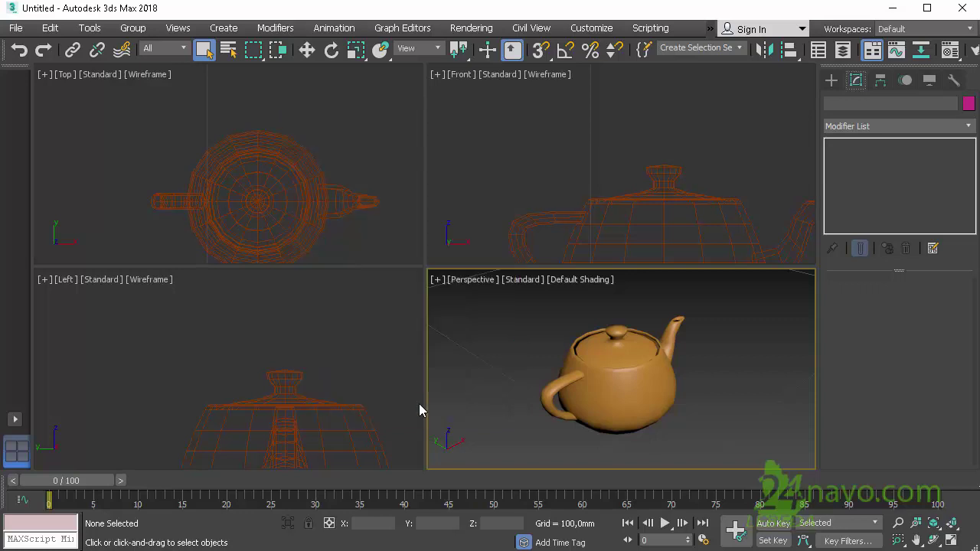
# - Select the teapot and highlight its radius, which now reads 10,0mm
pyautogui.click(623, 372)
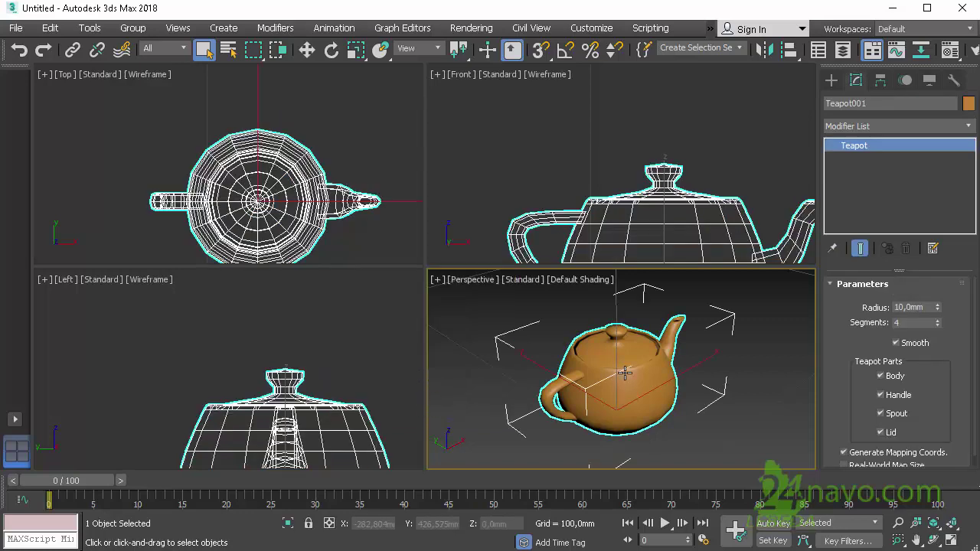
pyautogui.doubleClick(928, 306)
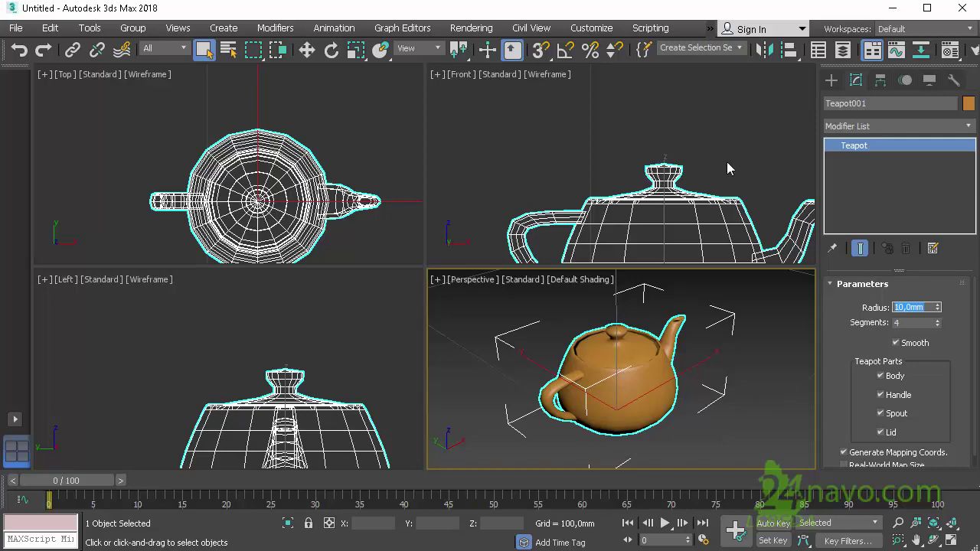
# - Set the system unit scale to Millimeters in System Unit Setup
pyautogui.click(606, 33)
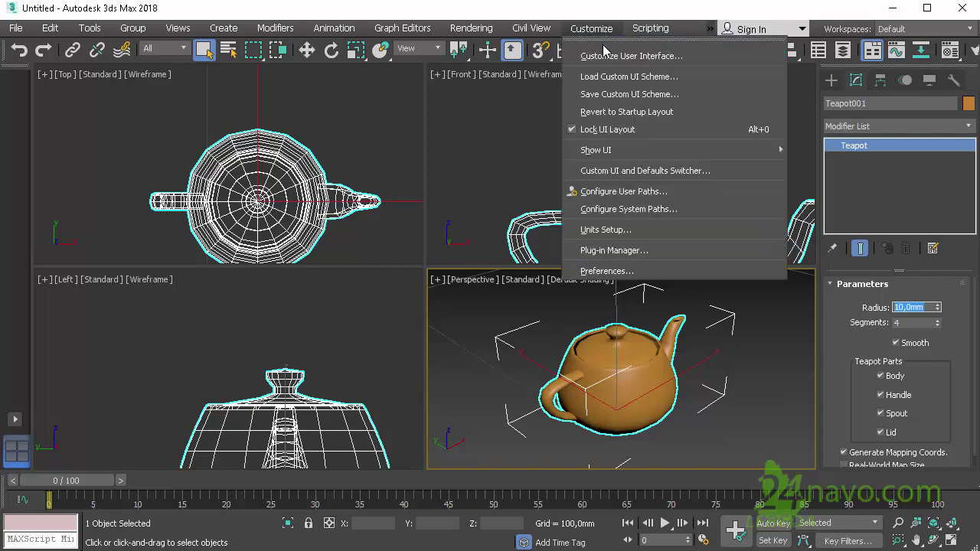
pyautogui.click(645, 233)
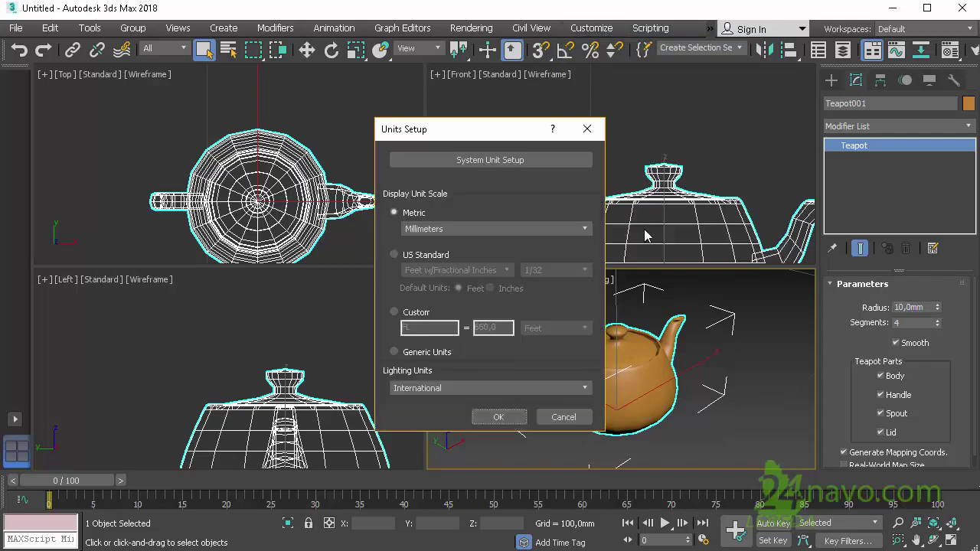
pyautogui.click(525, 165)
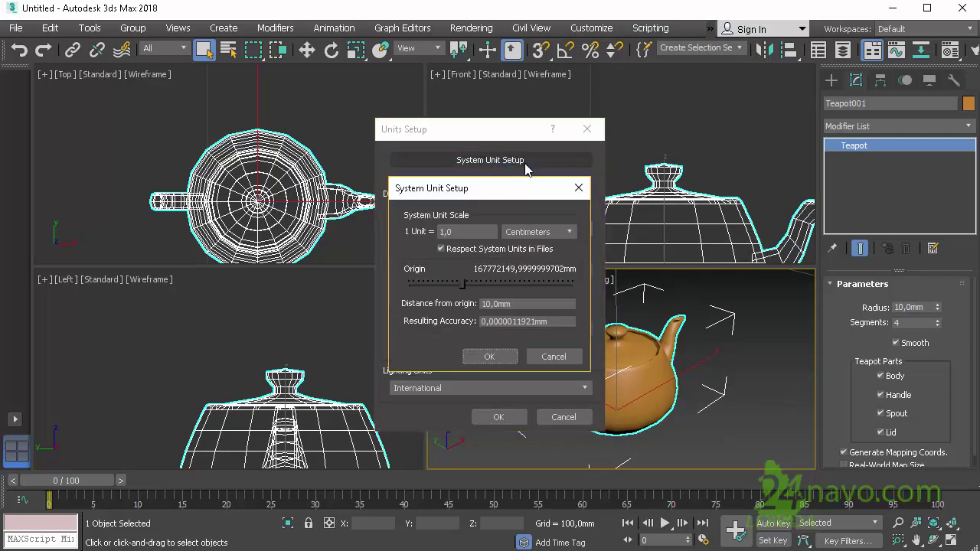
pyautogui.click(571, 230)
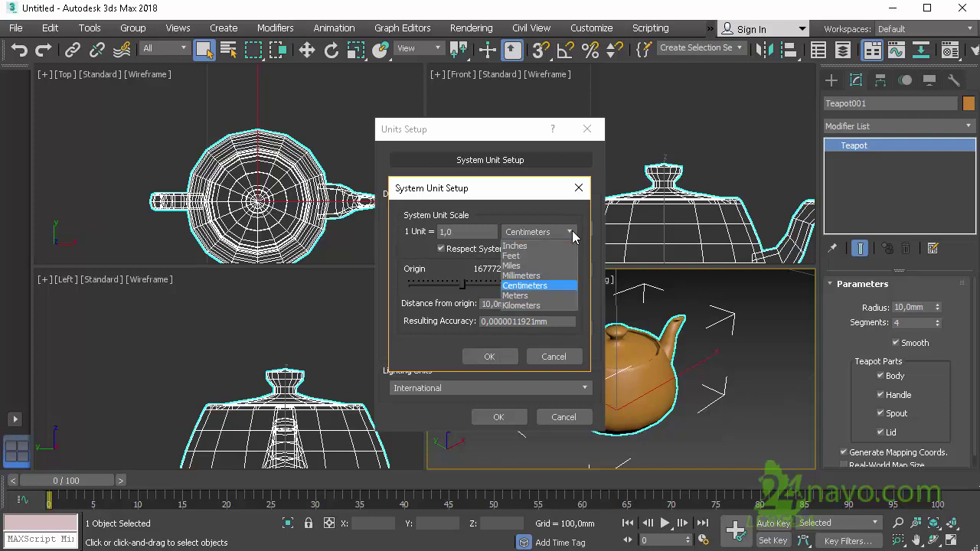
pyautogui.click(546, 276)
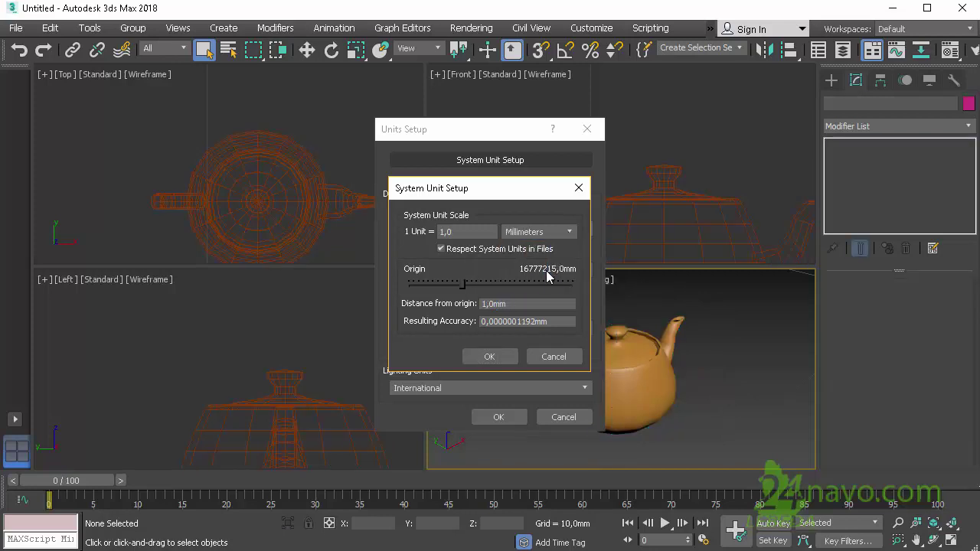
pyautogui.click(490, 357)
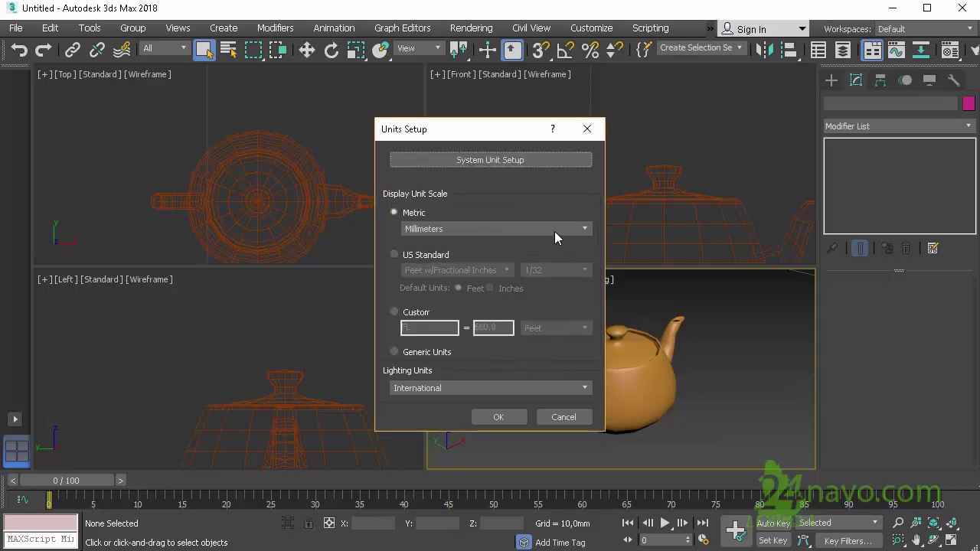
# - Switch the metric display units to Centimeters and close Units Setup
pyautogui.click(555, 229)
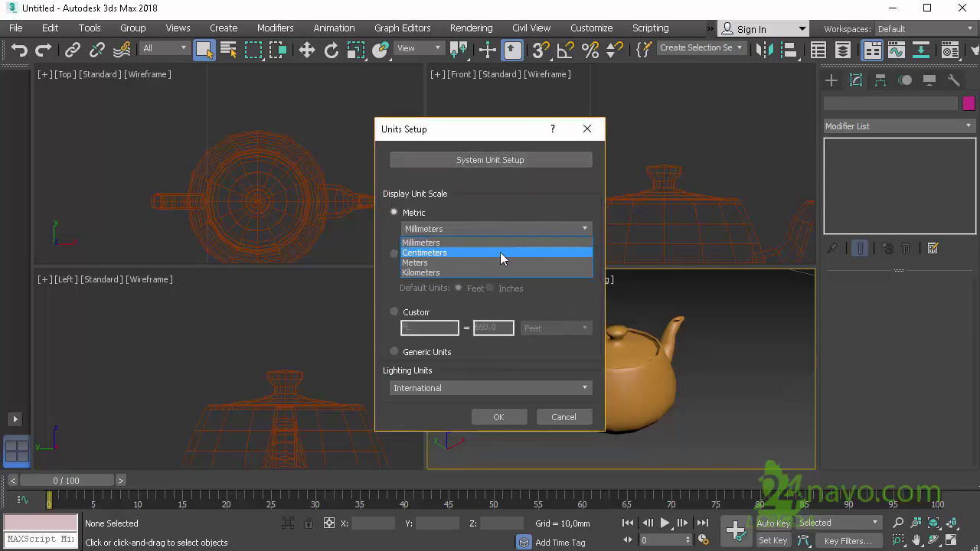
pyautogui.click(499, 259)
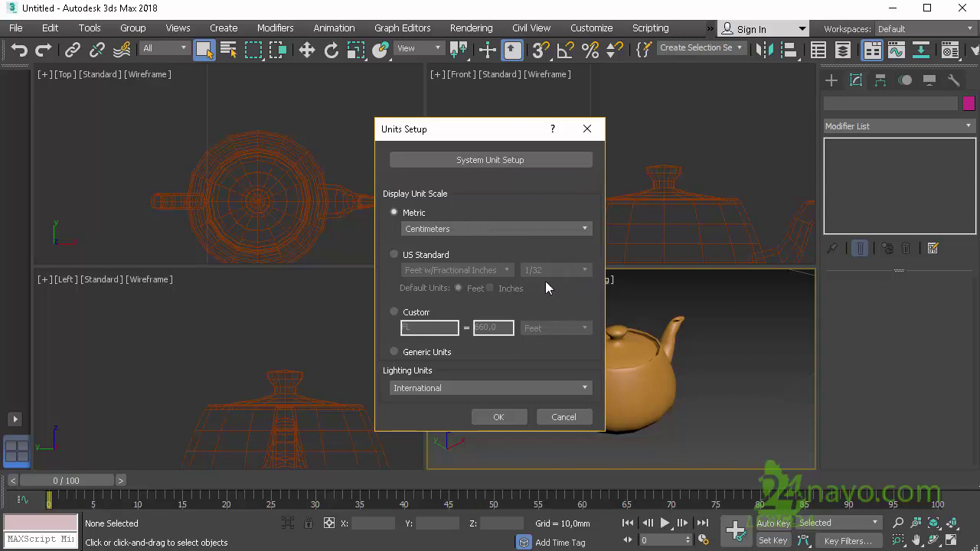
pyautogui.click(502, 417)
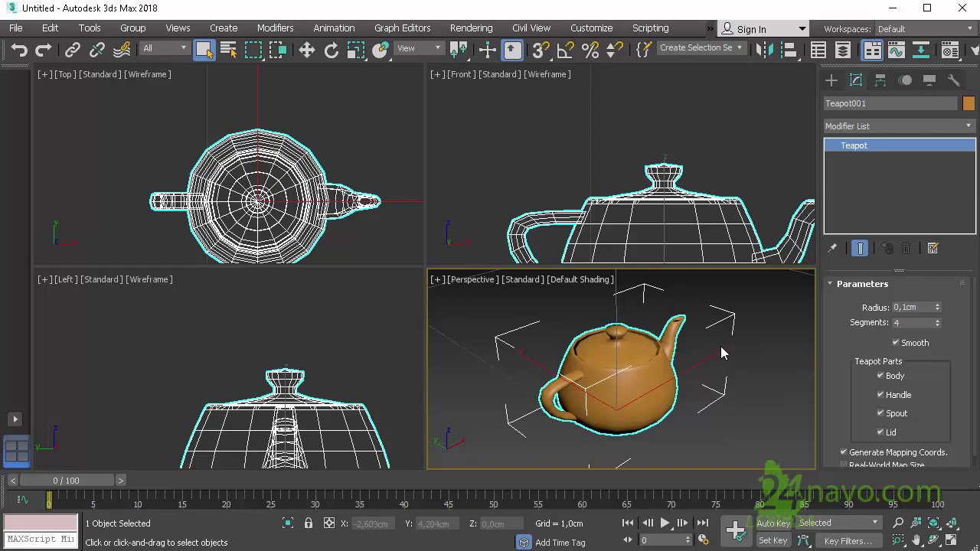
pyautogui.click(920, 306)
pyautogui.click(960, 303)
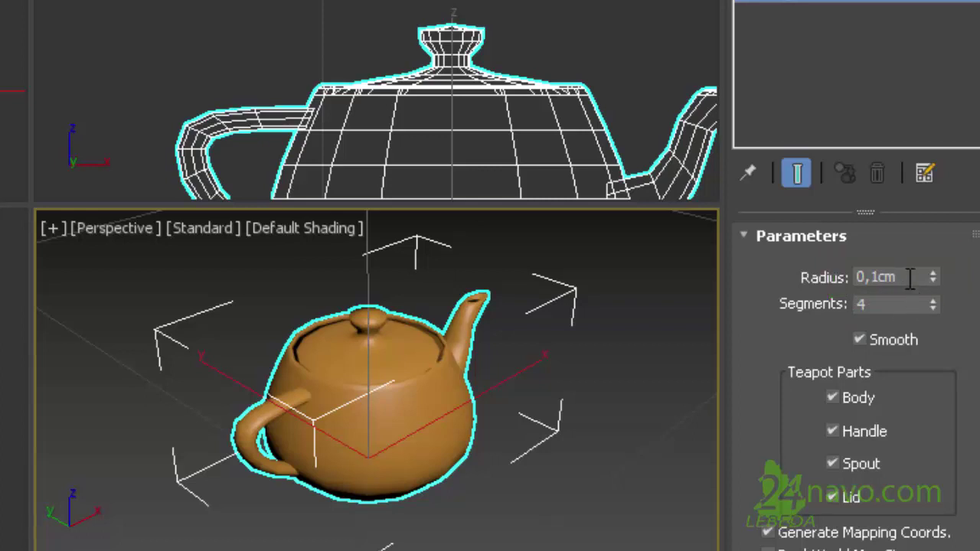
# - Change Teapot001's radius to 1,0cm and zoom extents so the teapot fills the viewports
pyautogui.moveTo(898, 278); pyautogui.dragTo(856, 278)
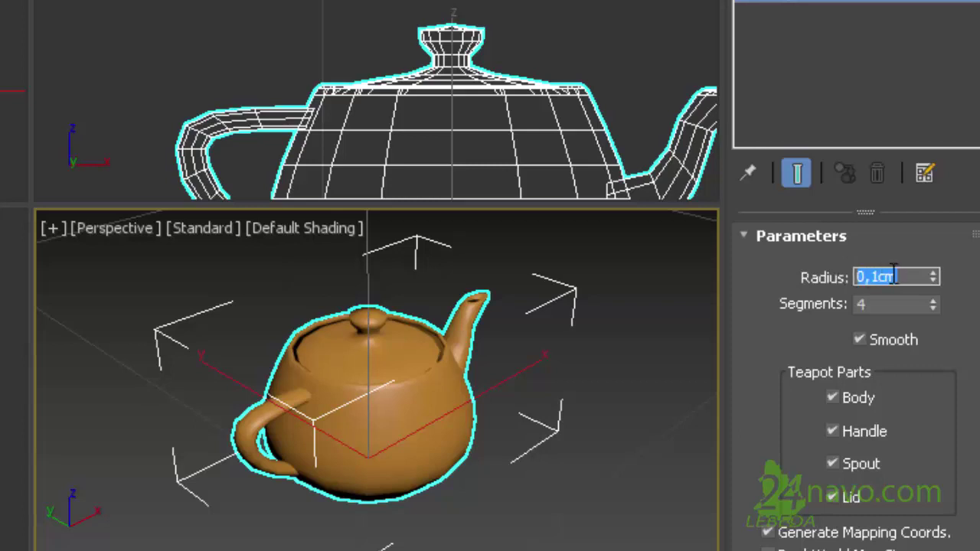
pyautogui.write('1')
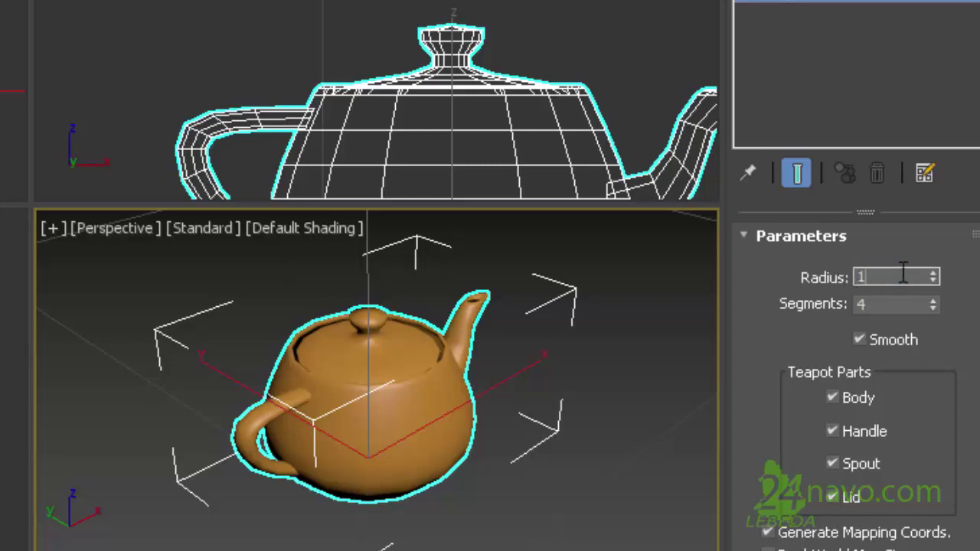
pyautogui.press('Return')
pyautogui.click(896, 278)
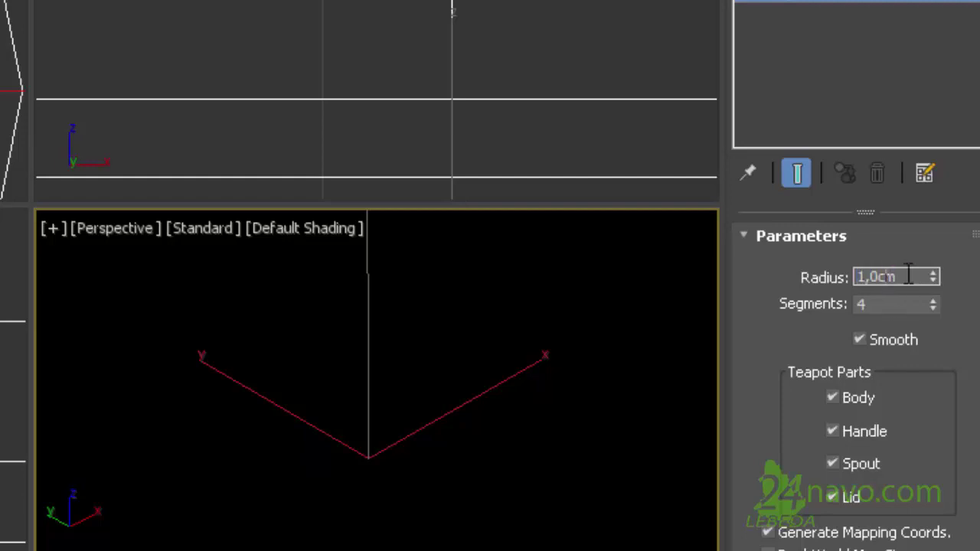
pyautogui.press('z')
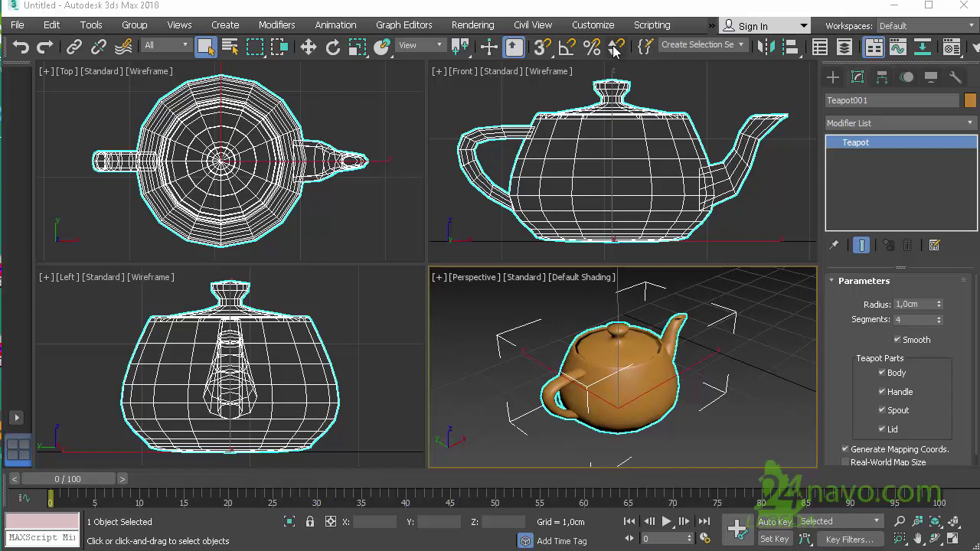
pyautogui.click(605, 25)
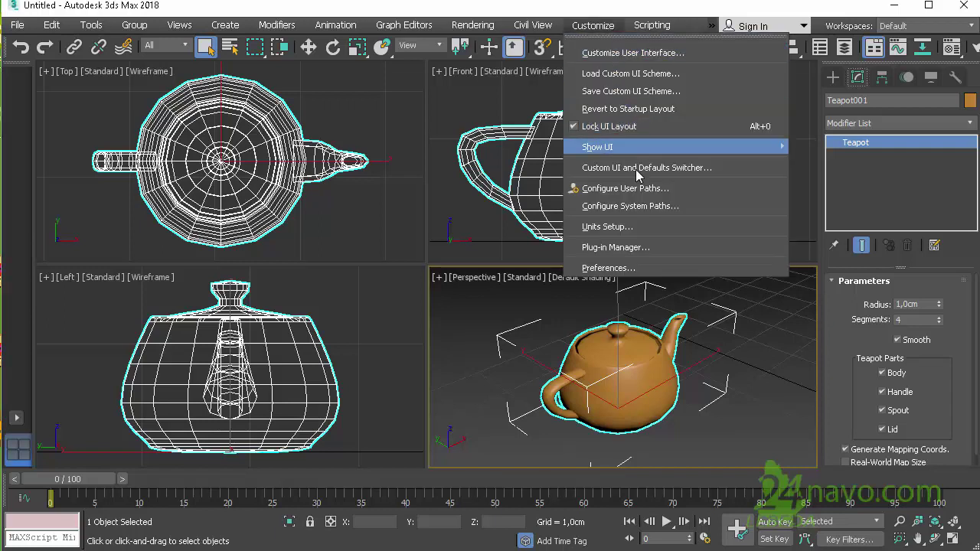
pyautogui.click(659, 226)
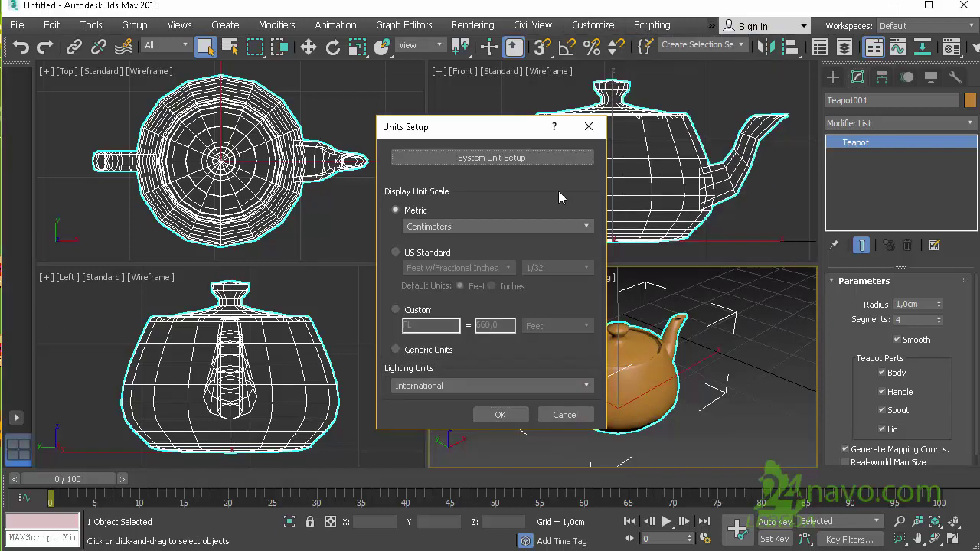
pyautogui.click(528, 161)
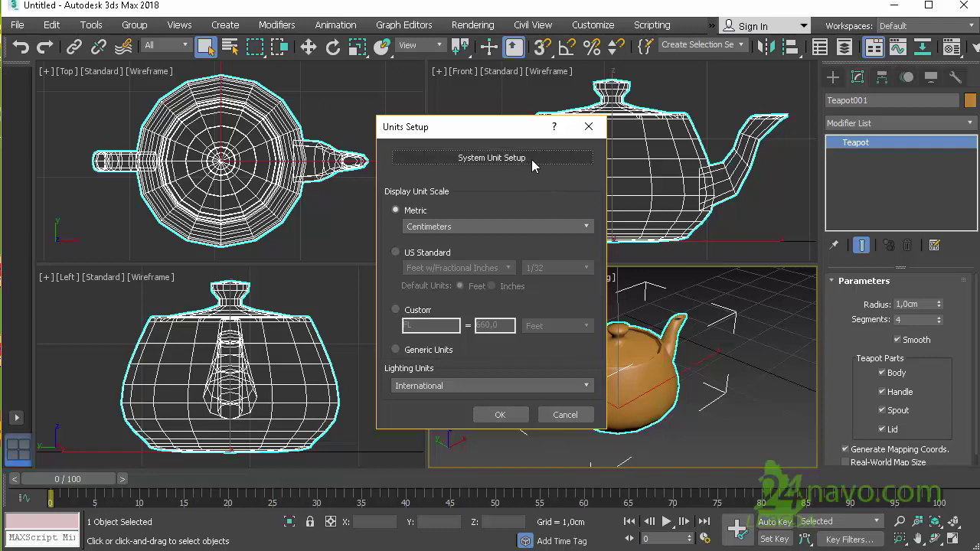
pyautogui.click(534, 166)
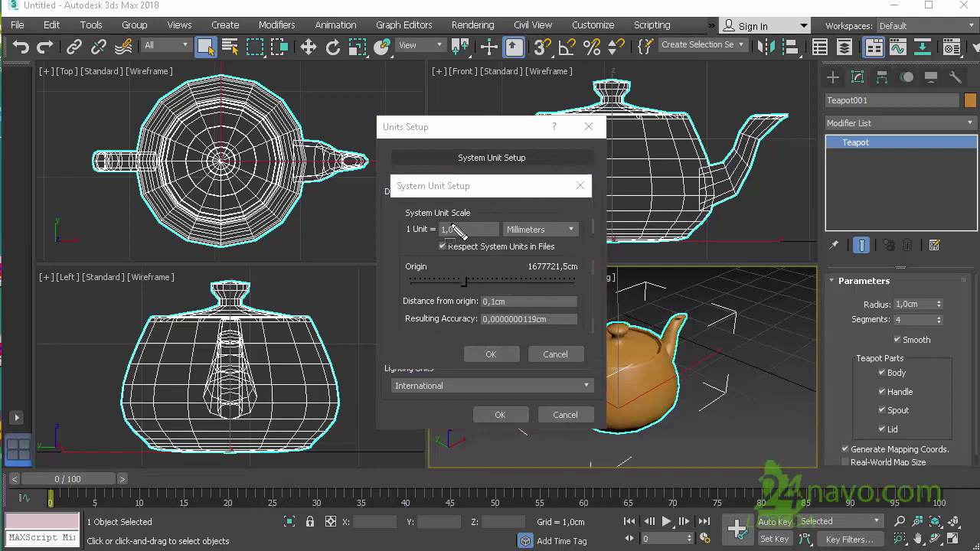
pyautogui.moveTo(425, 239); pyautogui.dragTo(567, 256)
pyautogui.moveTo(485, 306); pyautogui.dragTo(590, 337)
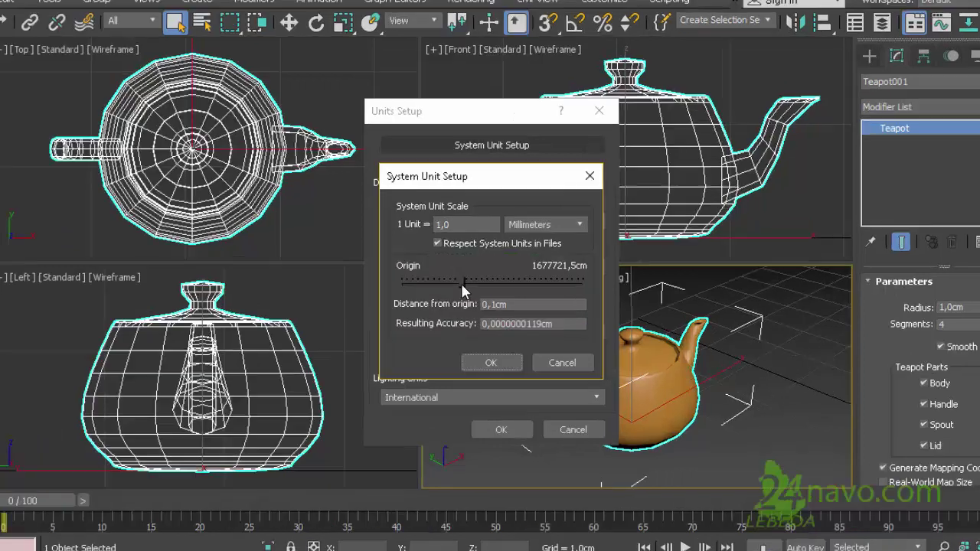
pyautogui.moveTo(462, 281); pyautogui.dragTo(404, 280)
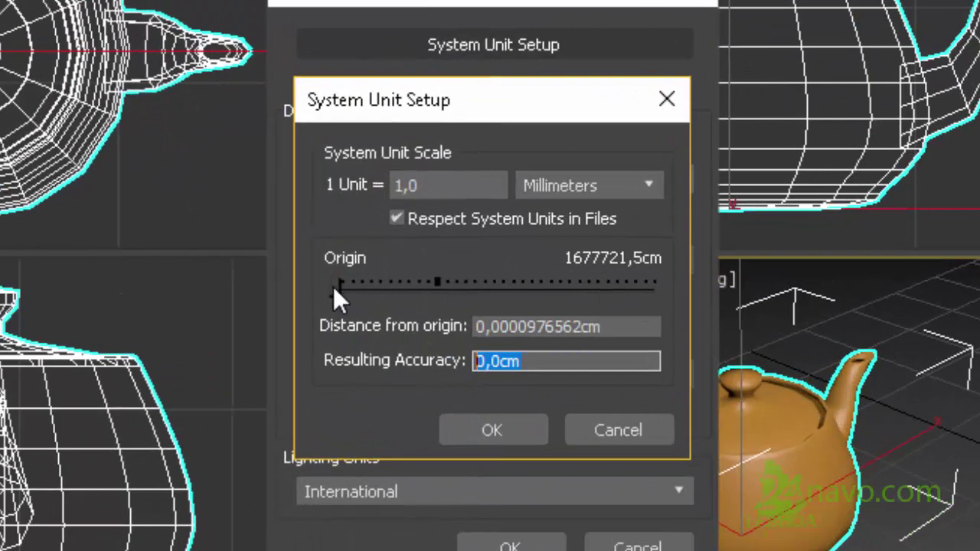
pyautogui.moveTo(334, 288)
pyautogui.mouseDown()
pyautogui.moveTo(496, 297)
pyautogui.moveTo(571, 327)
pyautogui.moveTo(620, 327)
pyautogui.mouseUp()
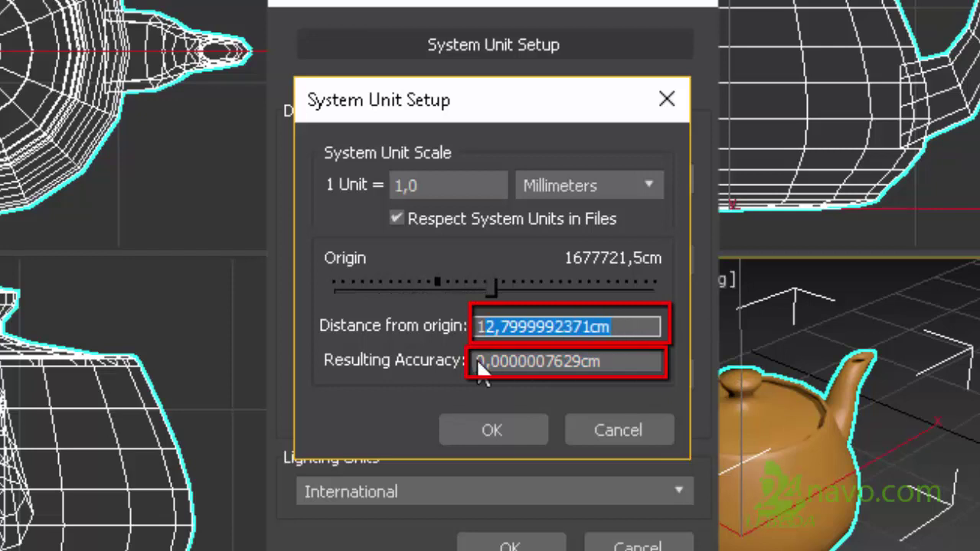
pyautogui.click(544, 360)
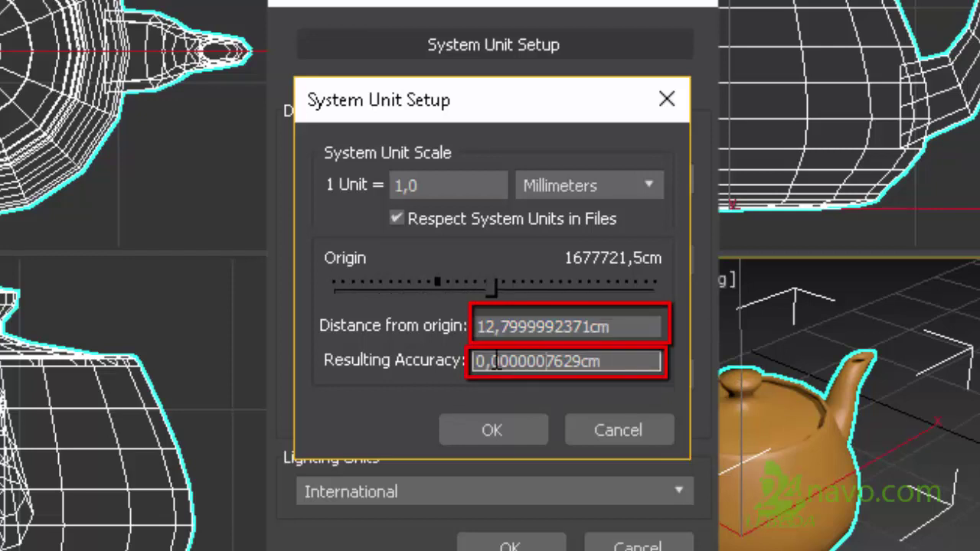
pyautogui.moveTo(493, 362); pyautogui.dragTo(612, 361)
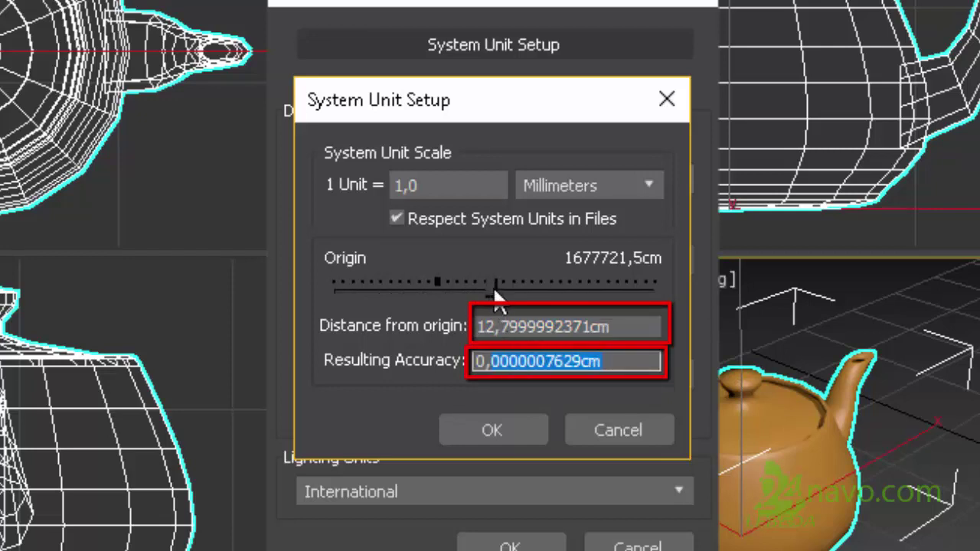
pyautogui.moveTo(497, 291); pyautogui.dragTo(660, 289)
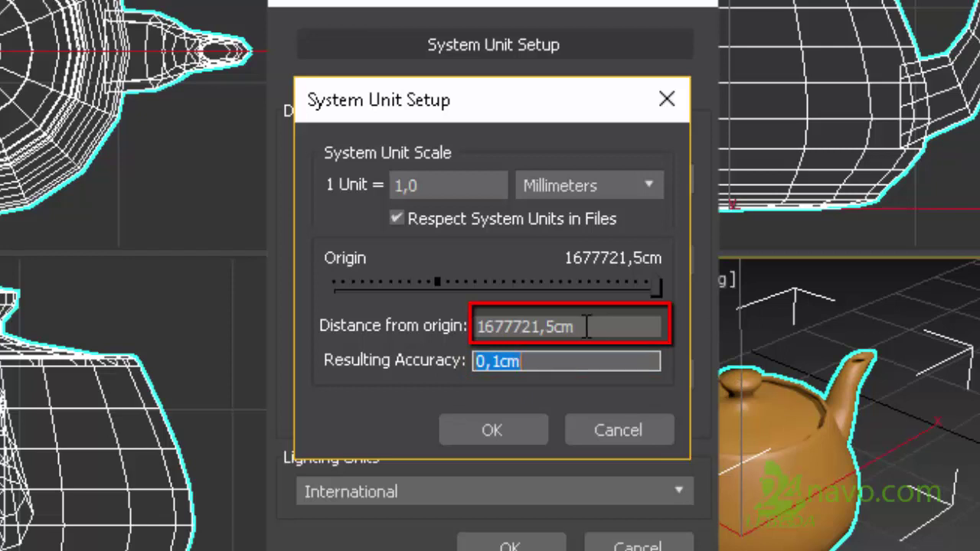
pyautogui.moveTo(478, 327); pyautogui.dragTo(577, 330)
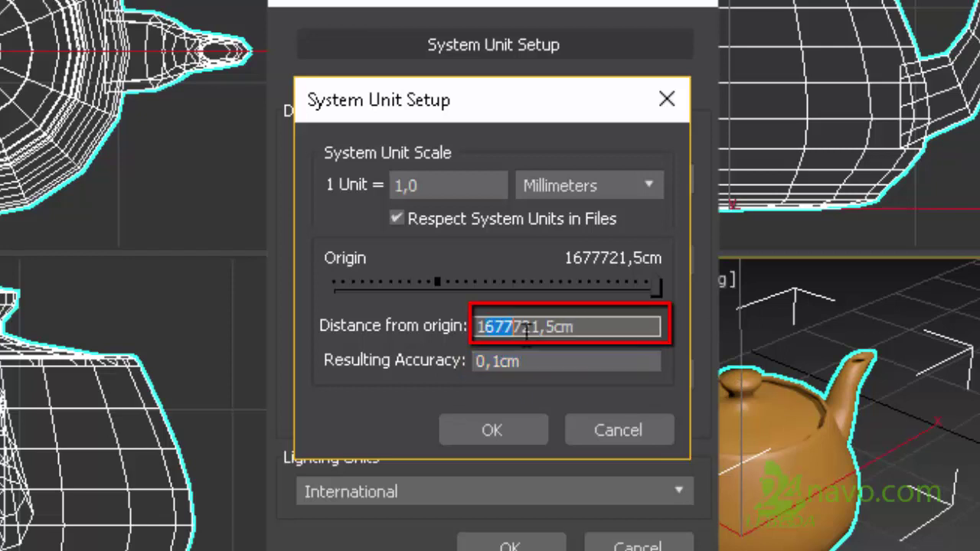